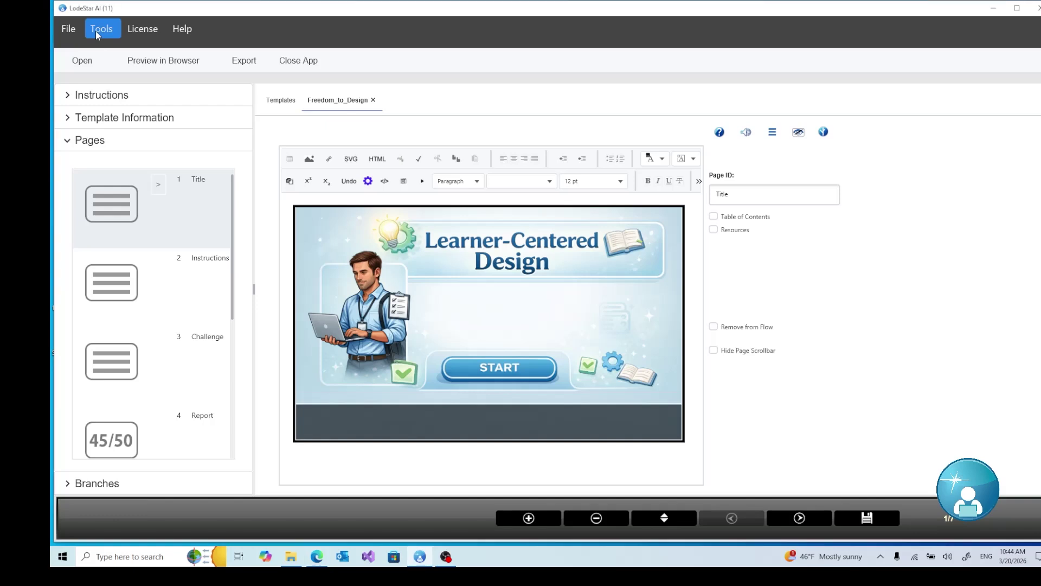
# Review the project's design style settings and leave them unchanged
pyautogui.click(95, 31)
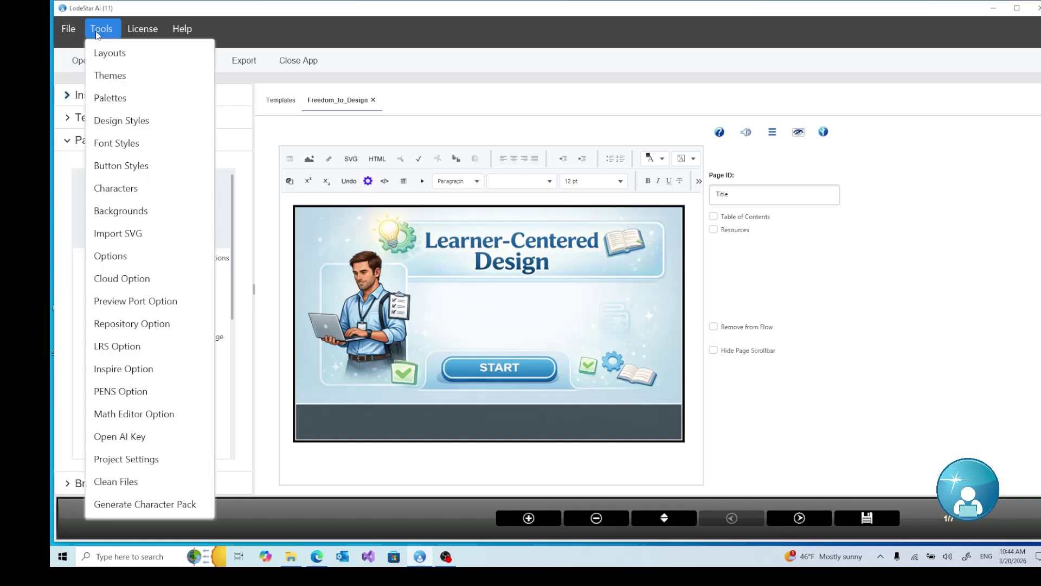
pyautogui.click(111, 121)
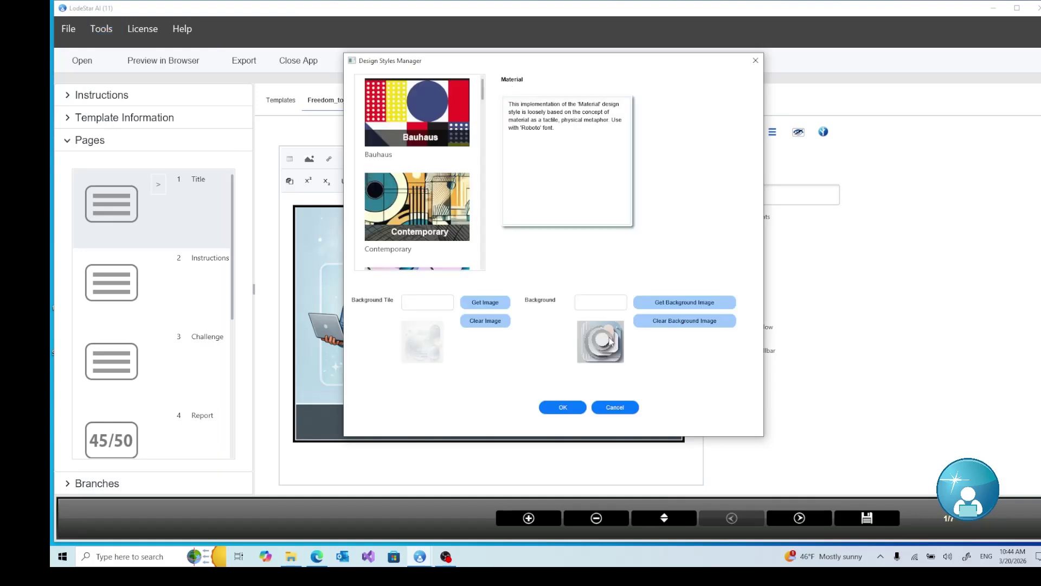
pyautogui.click(615, 408)
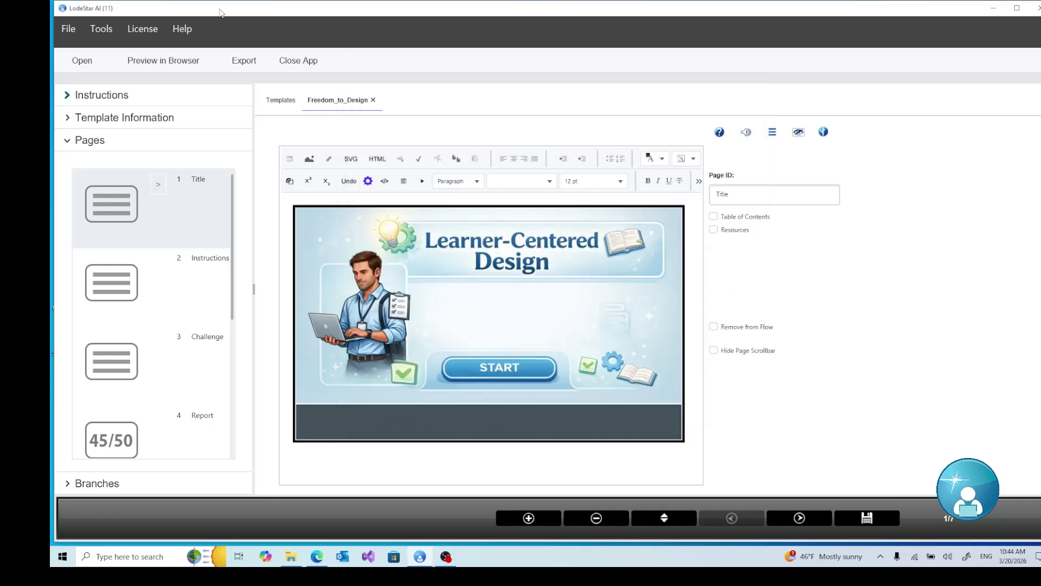
# Save and preview the project in the browser, page through Title, Instructions and Challenge, and close the preview
pyautogui.click(156, 61)
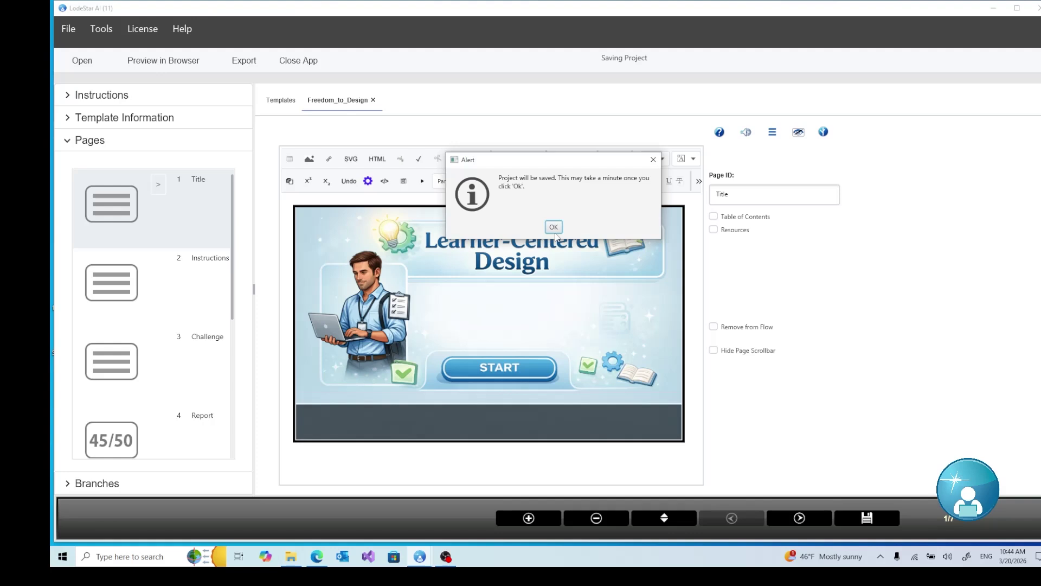
pyautogui.click(554, 227)
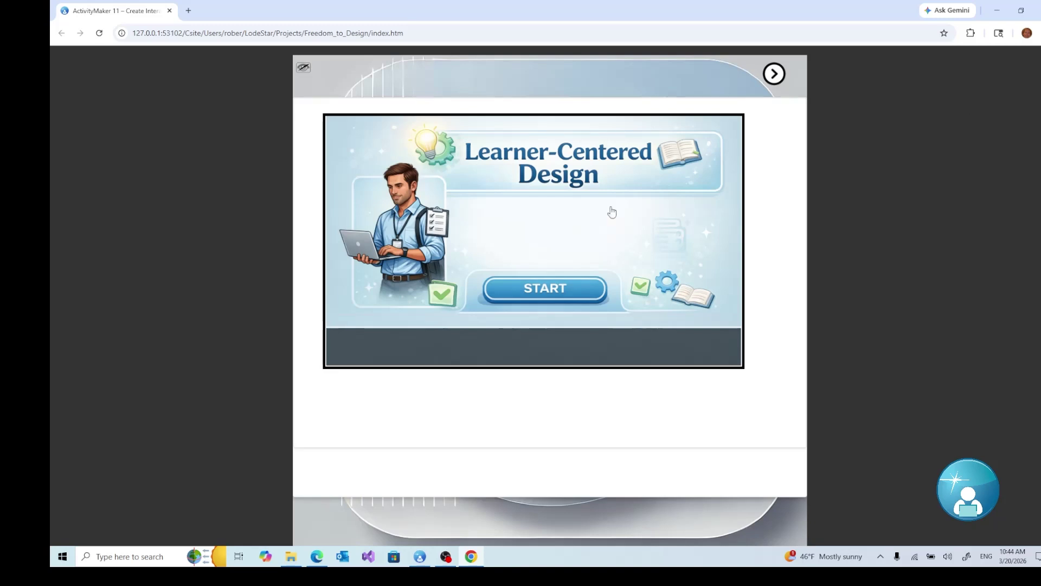
pyautogui.click(774, 75)
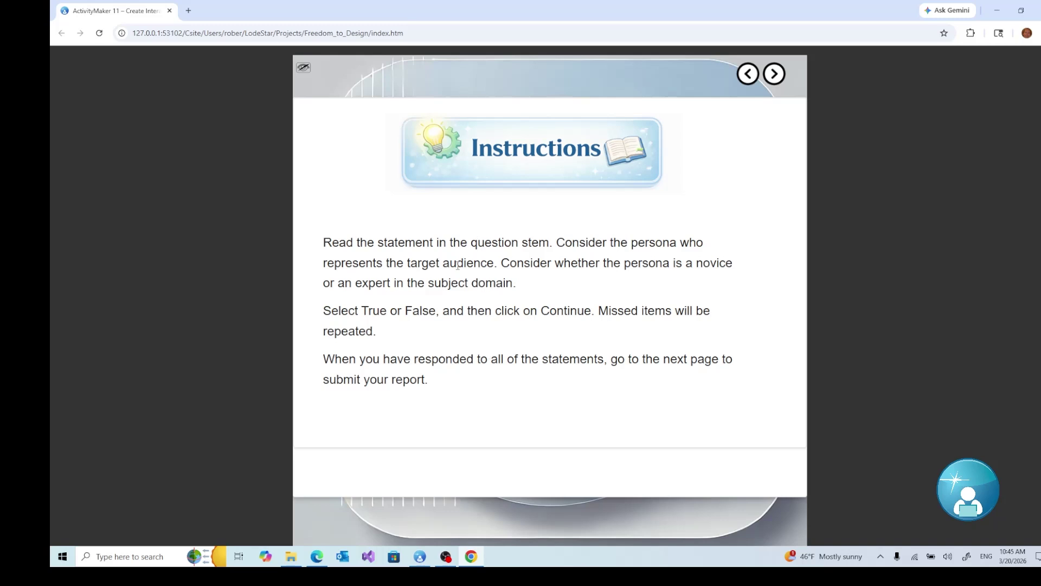
pyautogui.click(779, 76)
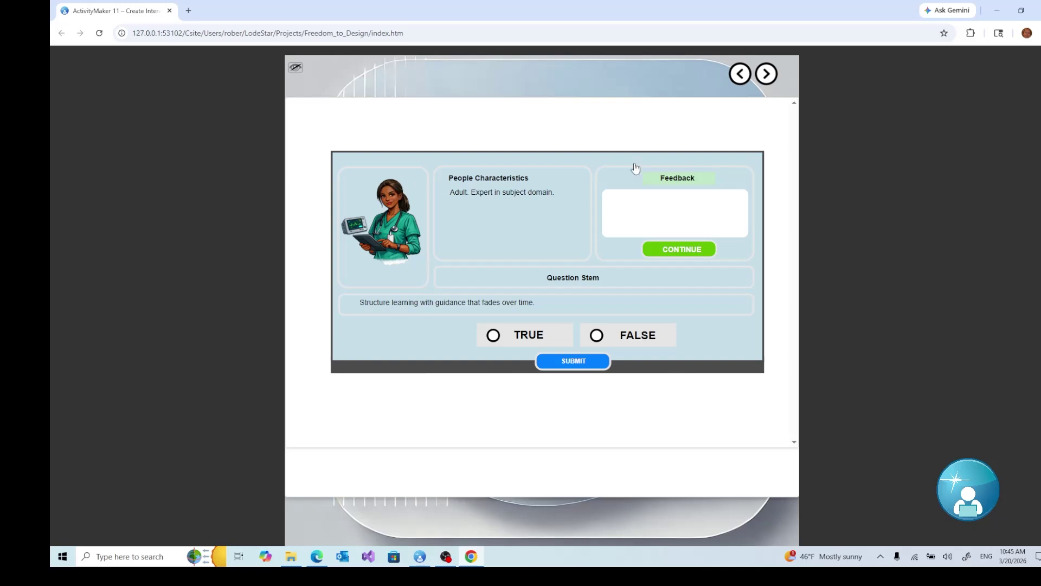
pyautogui.hotkey('ctrl', 'w')
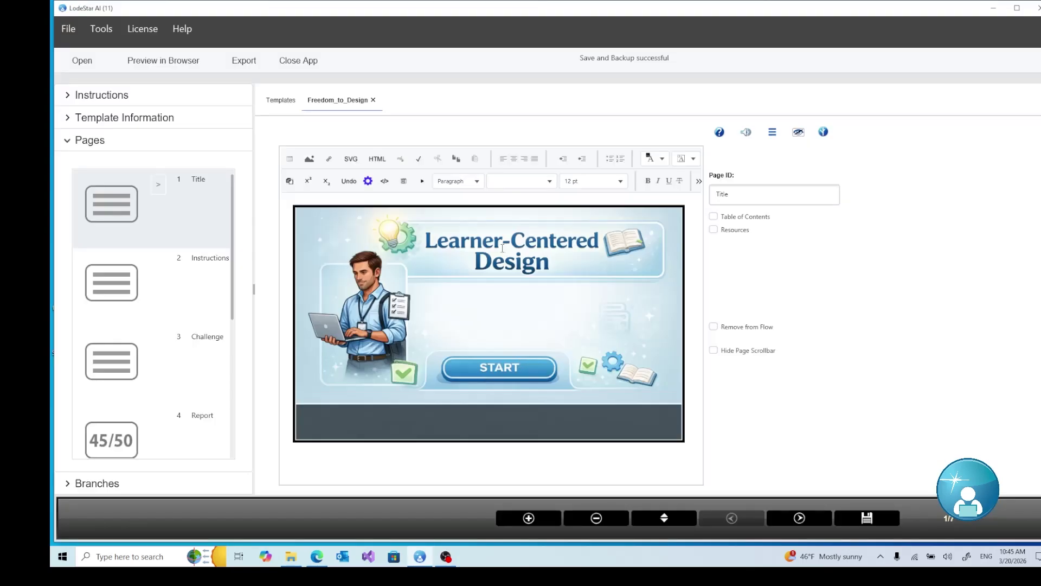
# Add a hotspot to the Title page image and size it to cover the START button
pyautogui.click(494, 369)
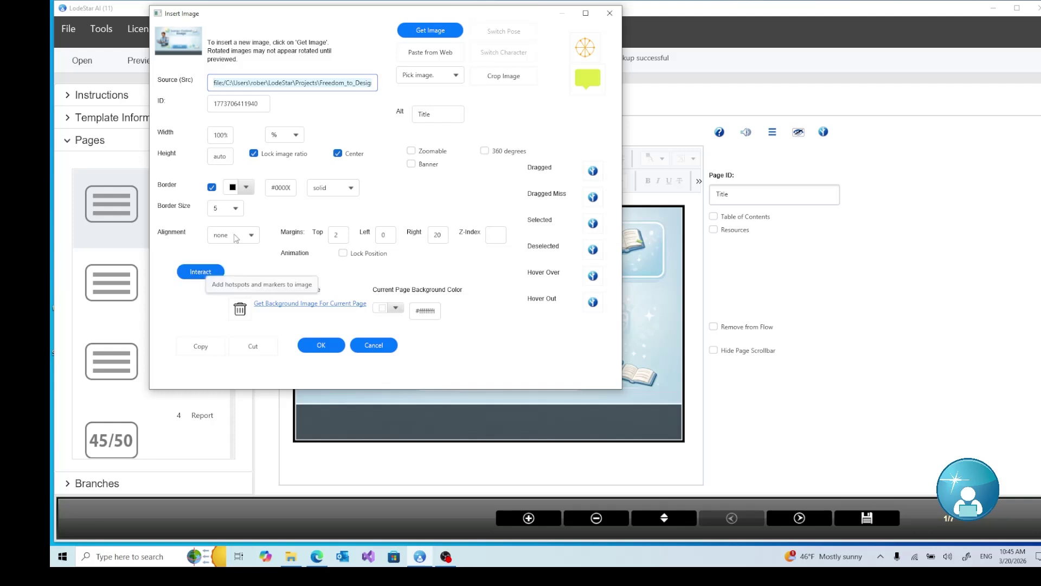
pyautogui.click(200, 272)
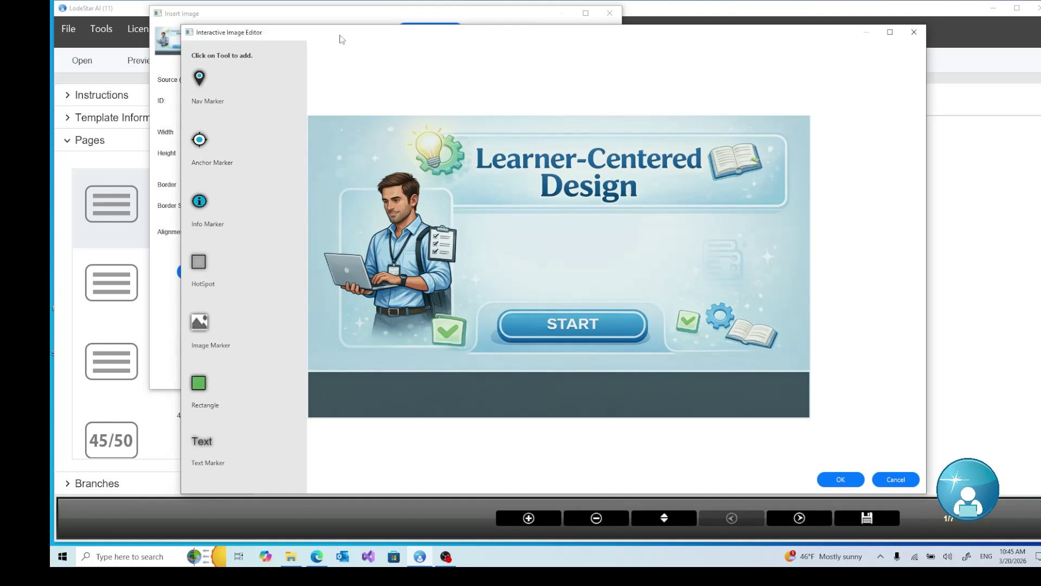
pyautogui.moveTo(340, 39)
pyautogui.mouseDown()
pyautogui.moveTo(455, 43)
pyautogui.moveTo(335, 46)
pyautogui.mouseUp()
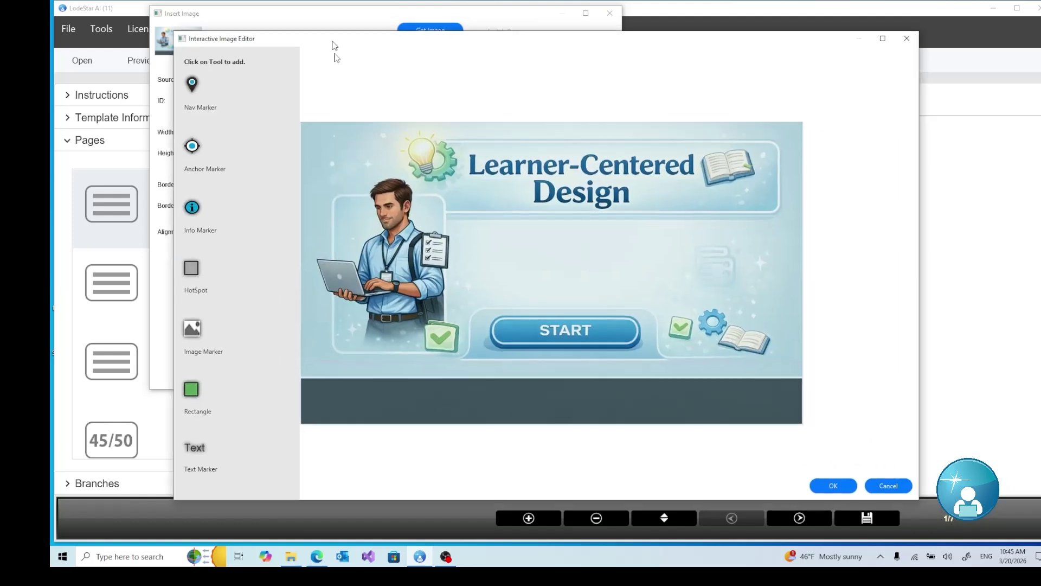
pyautogui.click(194, 271)
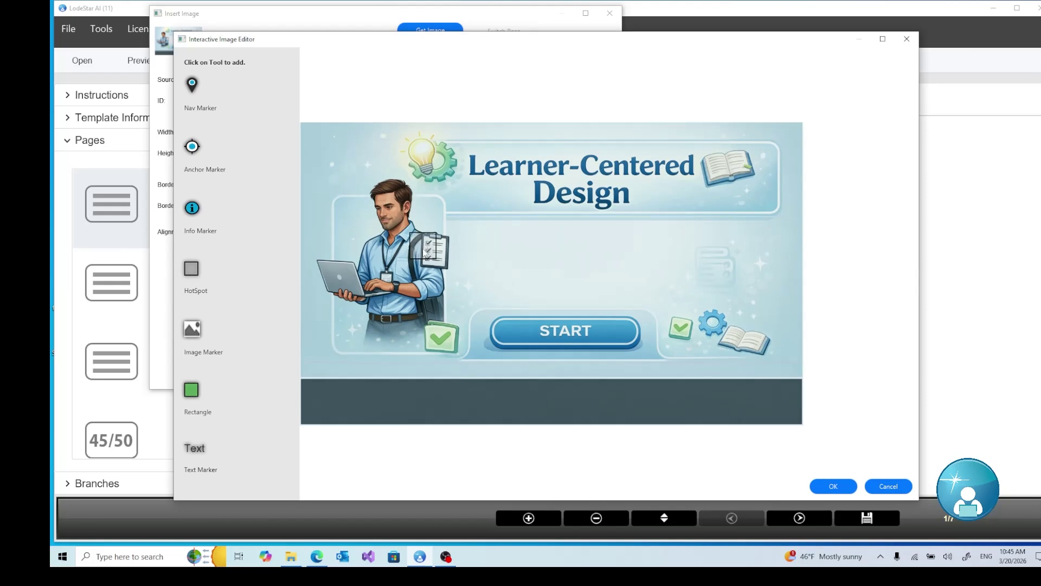
pyautogui.moveTo(425, 251); pyautogui.dragTo(515, 324)
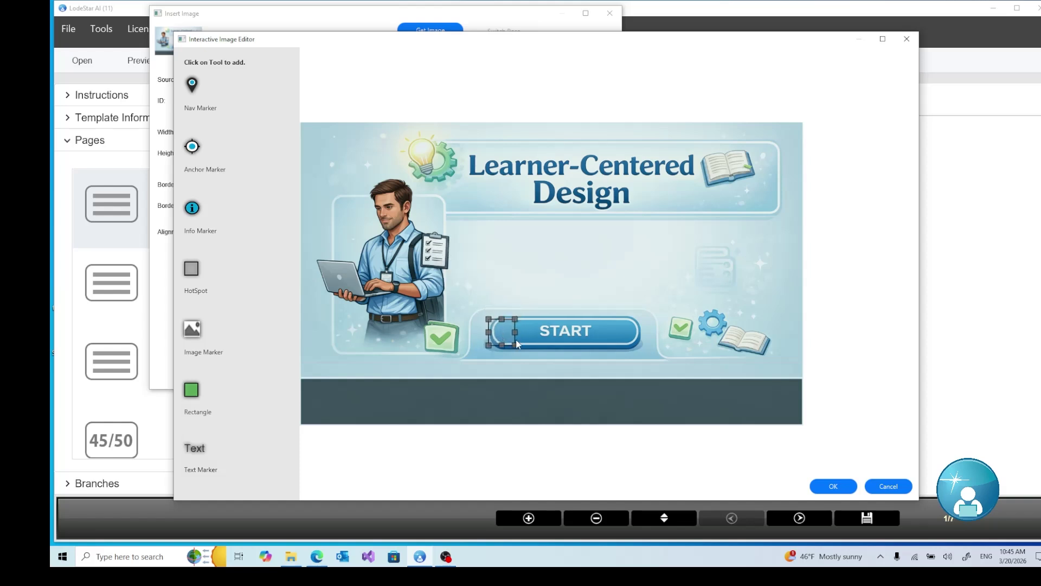
pyautogui.moveTo(515, 332); pyautogui.dragTo(644, 333)
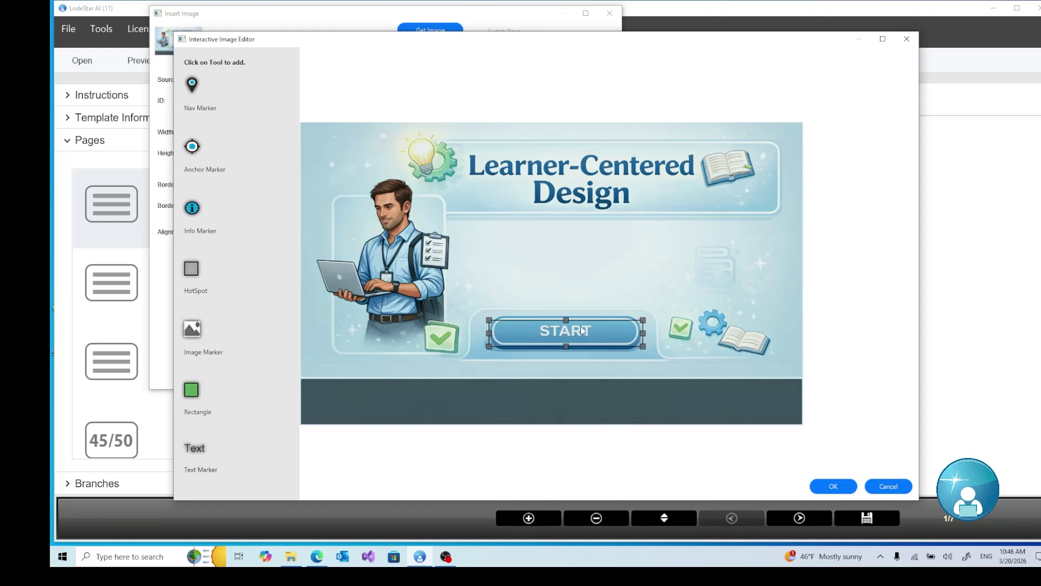
pyautogui.moveTo(565, 319); pyautogui.dragTo(567, 318)
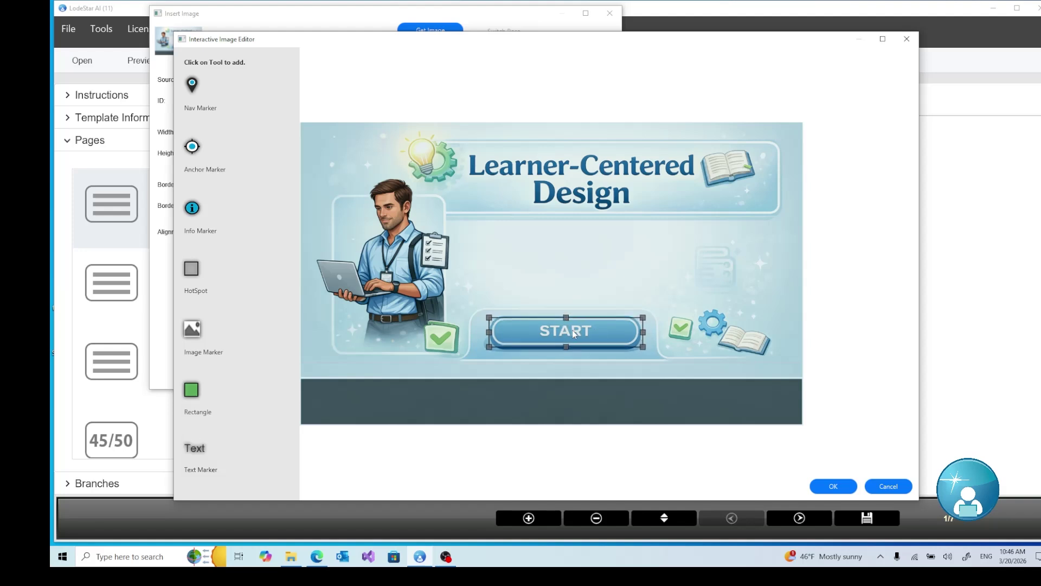
# Make the START hotspot jump to the Instructions page when selected, and save the interactive image
pyautogui.rightClick(571, 330)
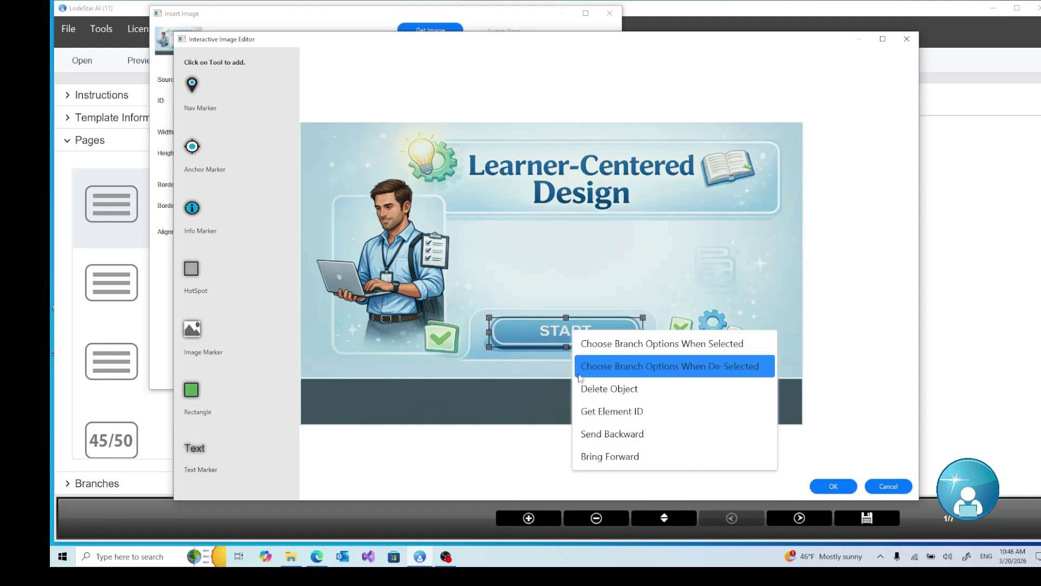
pyautogui.click(713, 343)
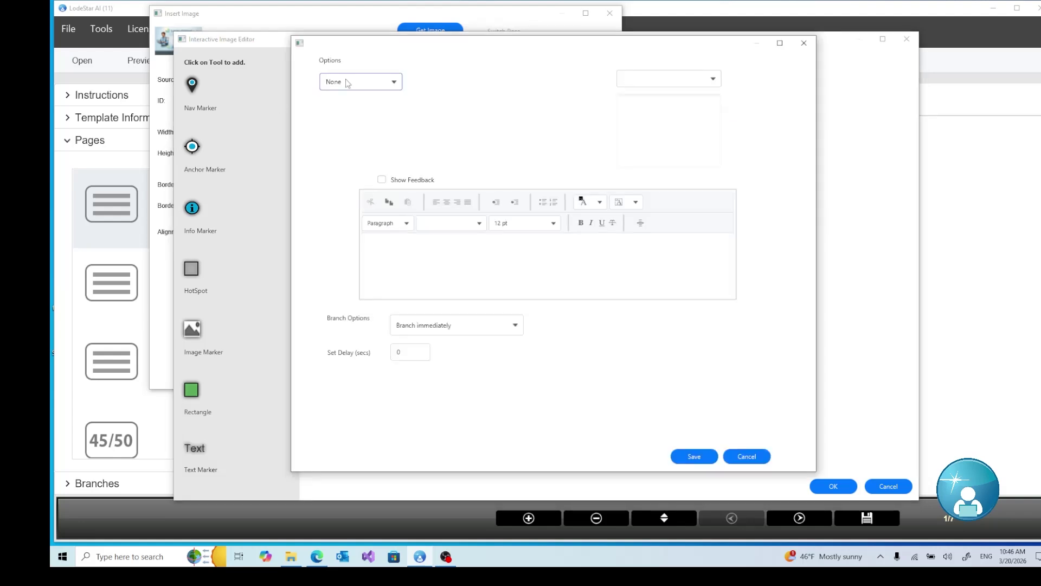
pyautogui.click(348, 83)
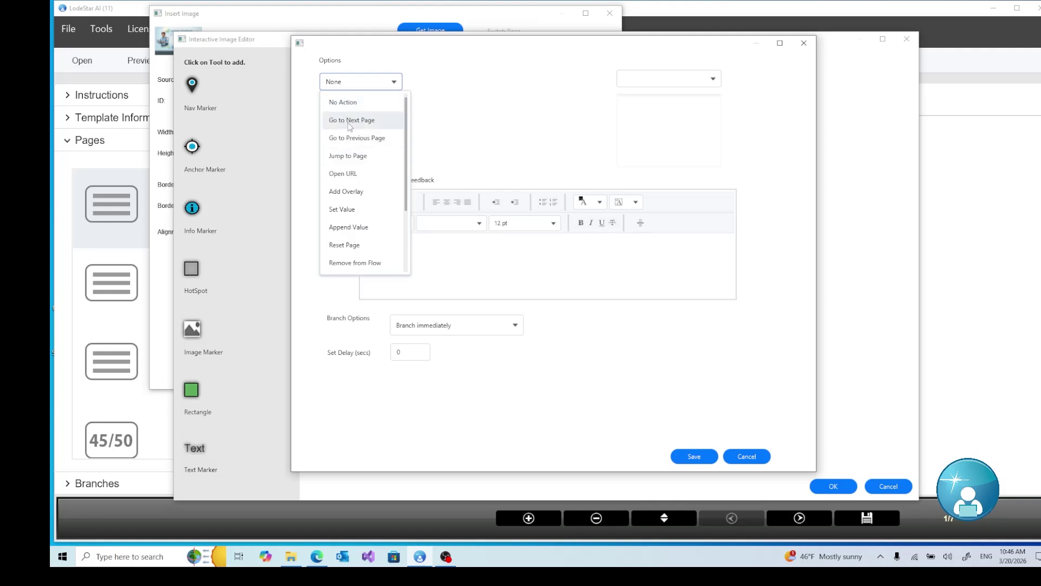
pyautogui.click(345, 157)
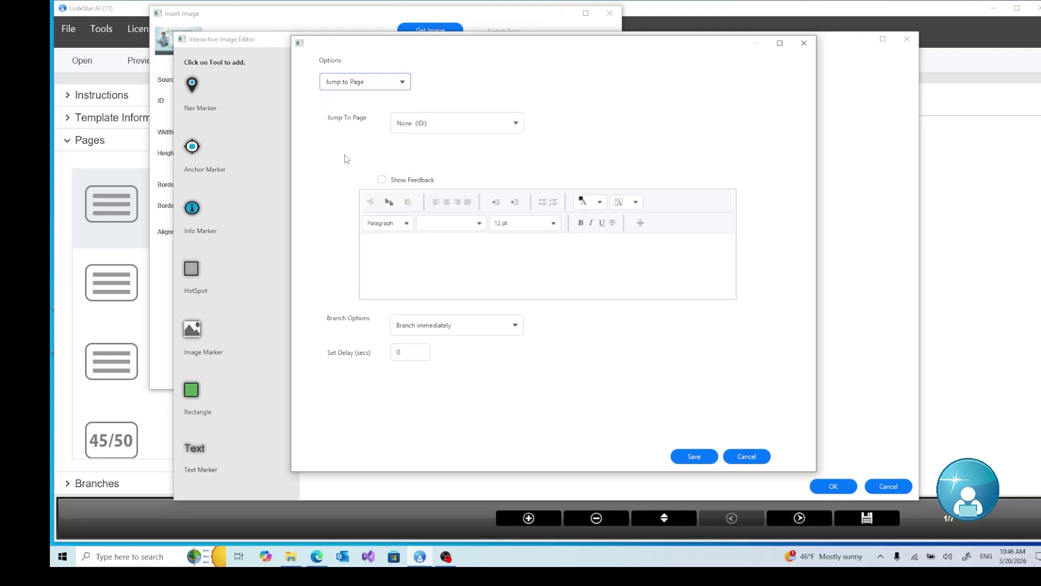
pyautogui.click(437, 129)
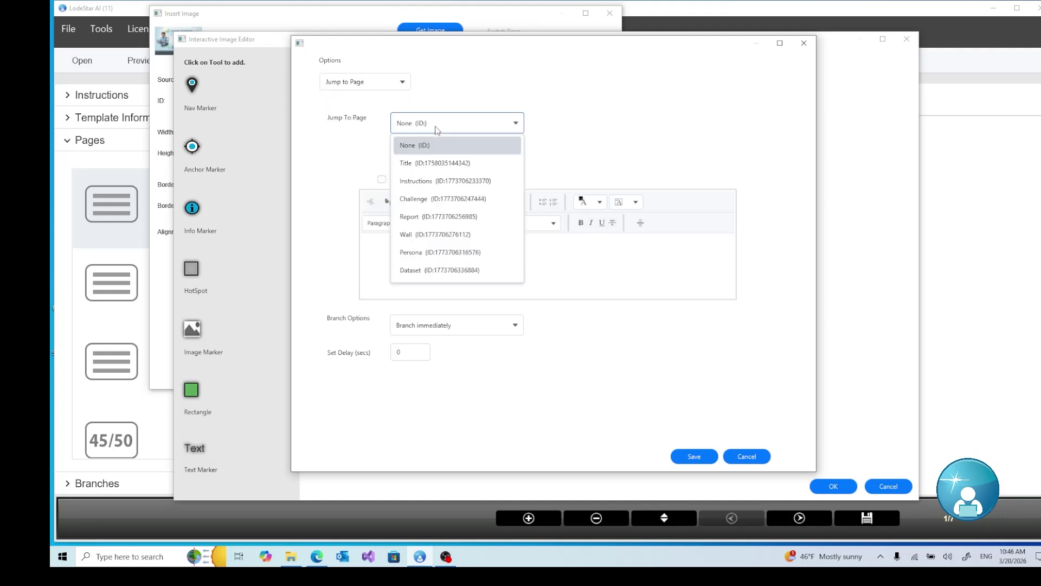
pyautogui.click(420, 185)
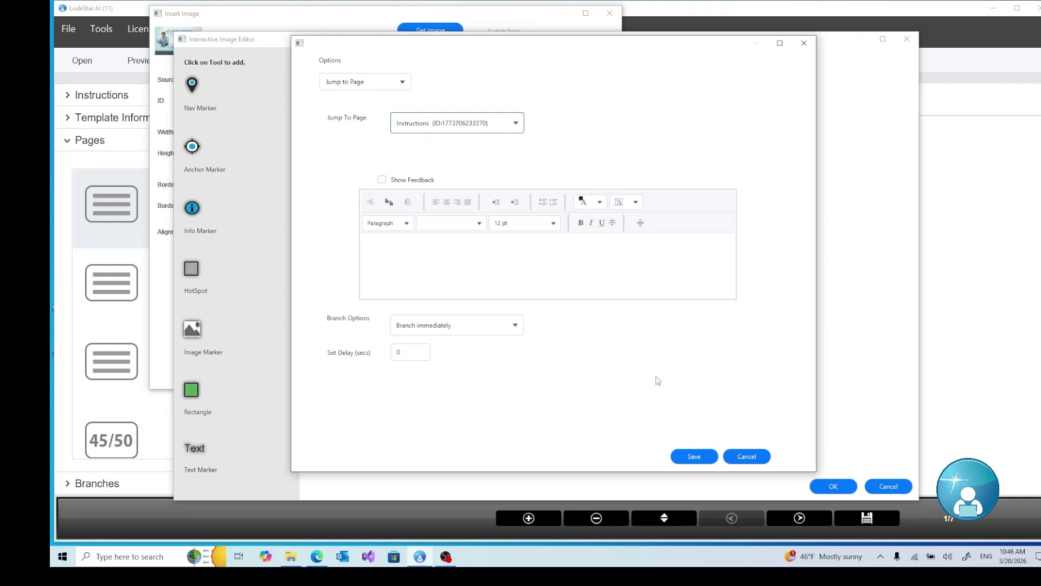
pyautogui.click(694, 457)
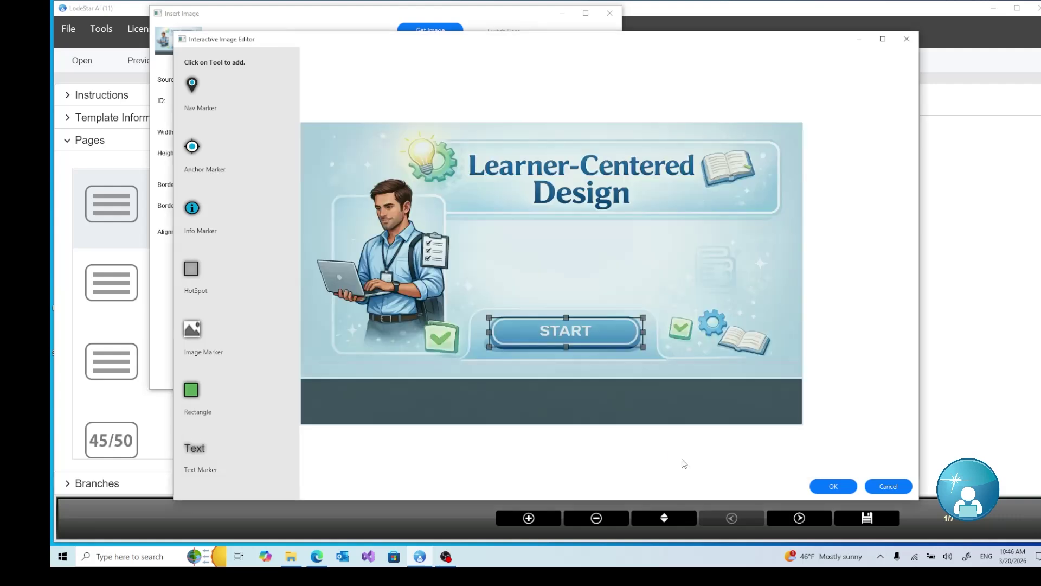
pyautogui.click(834, 487)
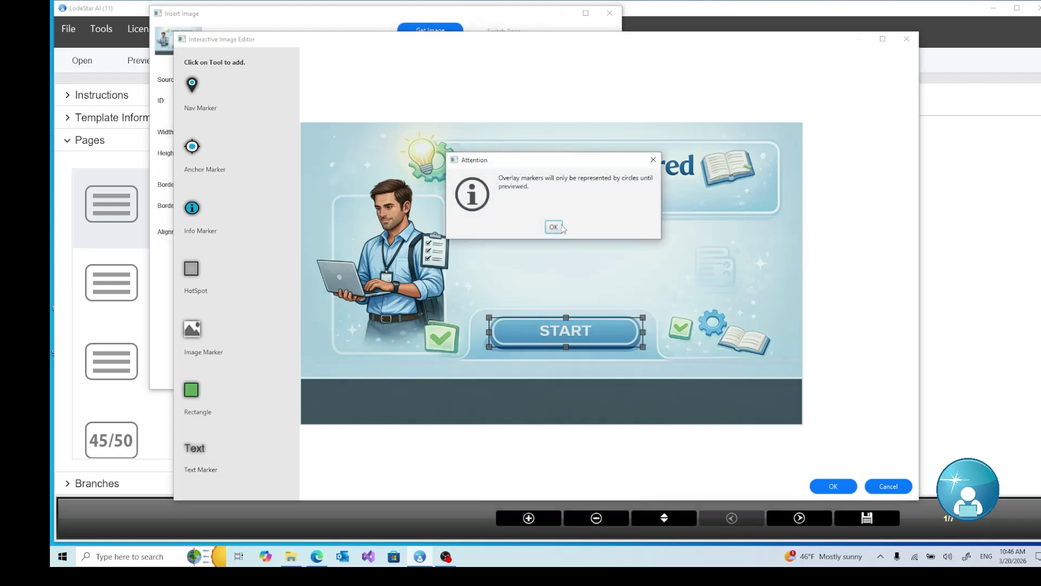
pyautogui.click(554, 226)
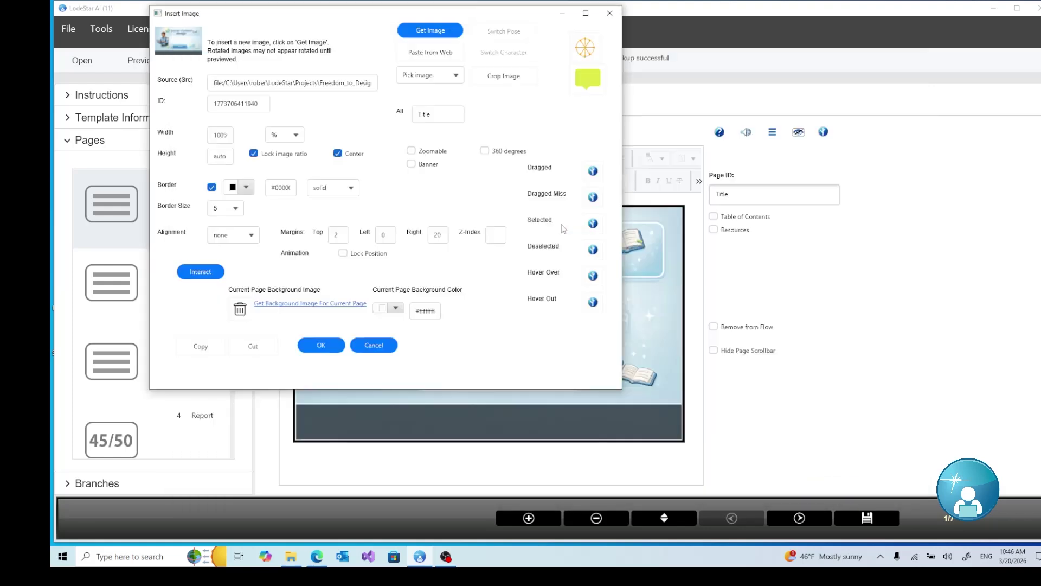
pyautogui.click(330, 345)
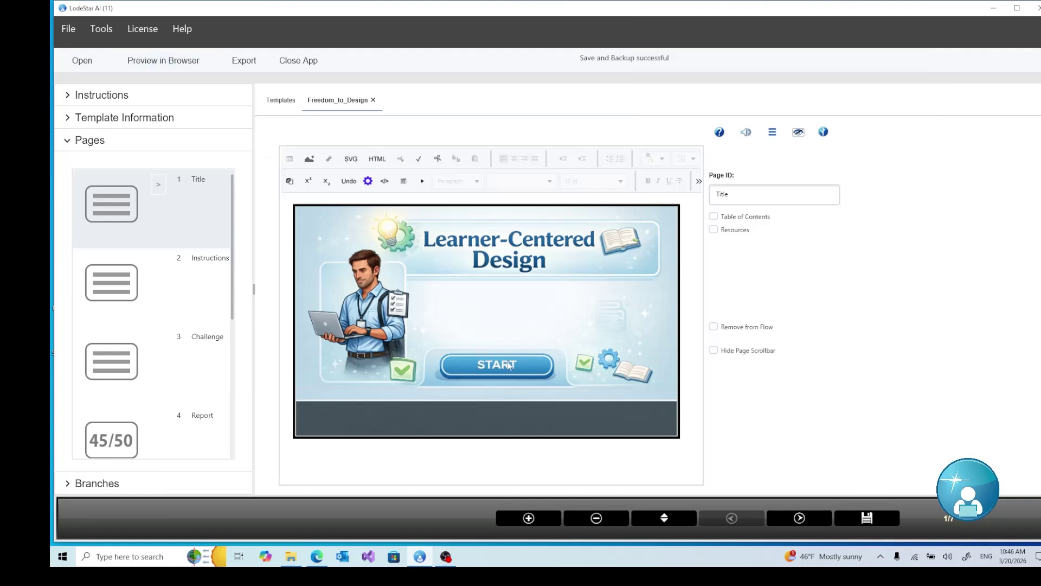
# In the Instructions page's page-show script, rewrite the for loop condition as i < 3 and save the script
pyautogui.click(804, 521)
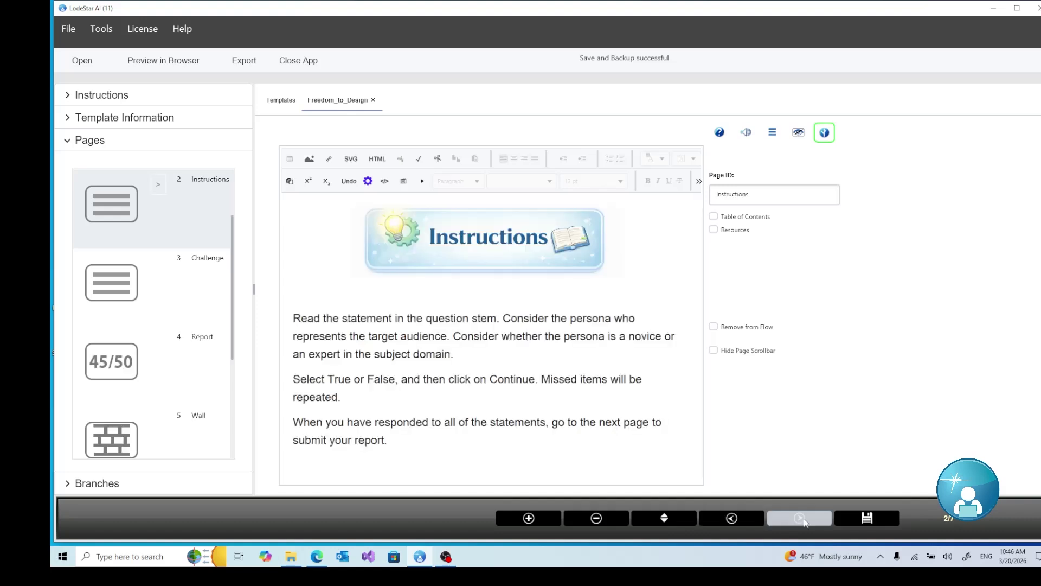
pyautogui.click(805, 521)
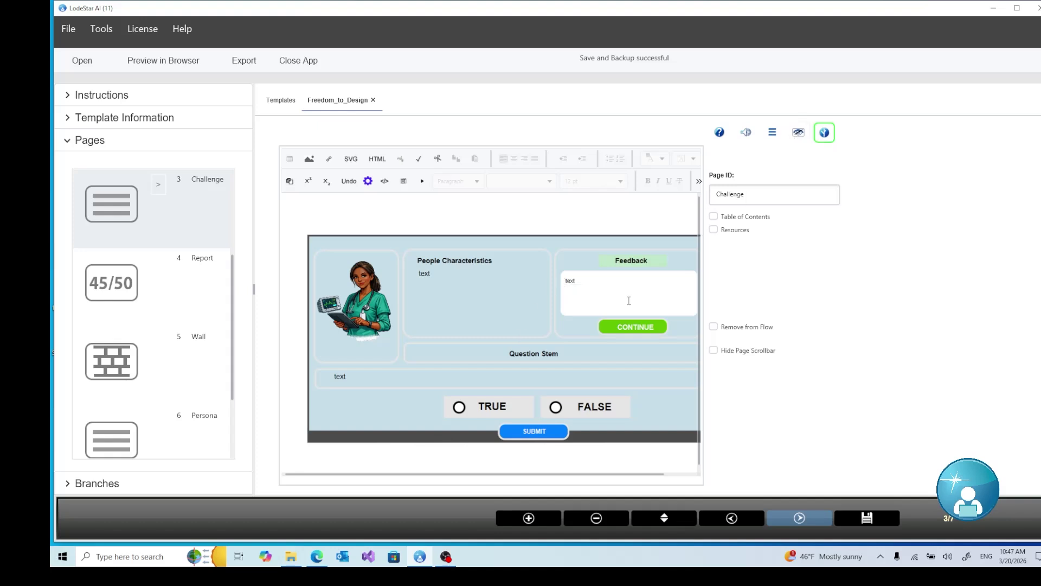
pyautogui.click(734, 518)
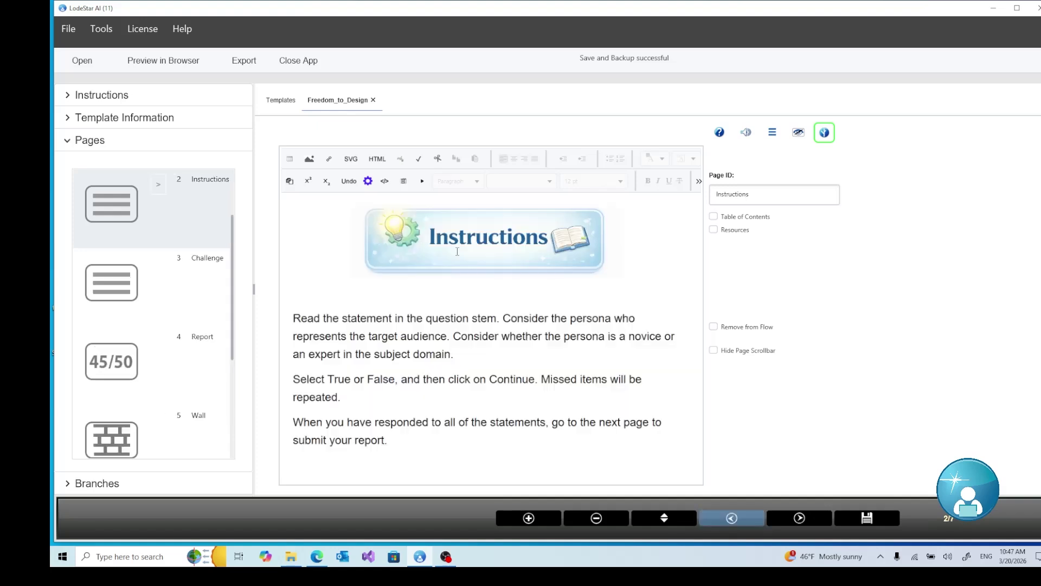
pyautogui.click(829, 133)
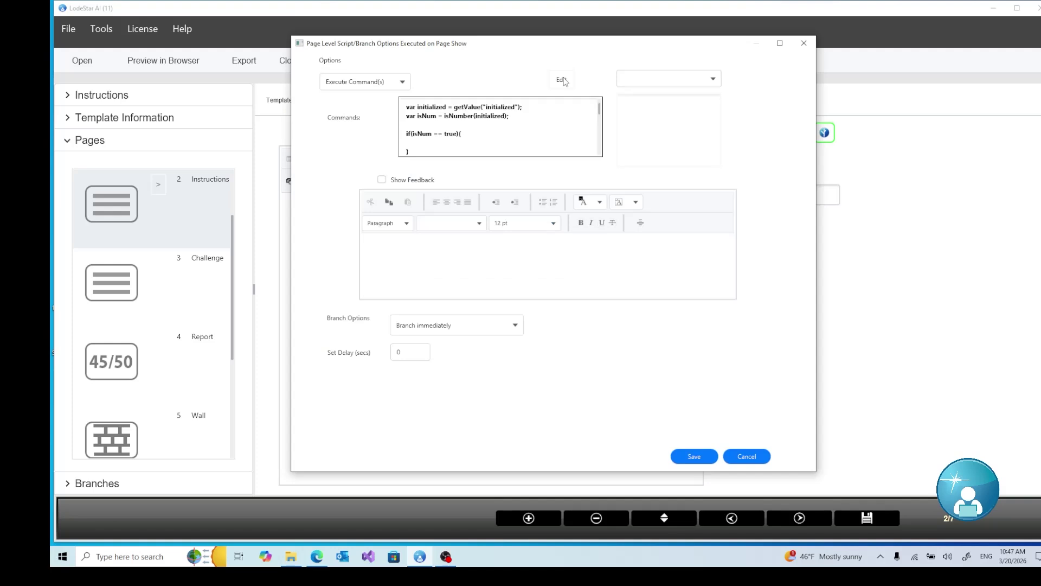
pyautogui.click(562, 80)
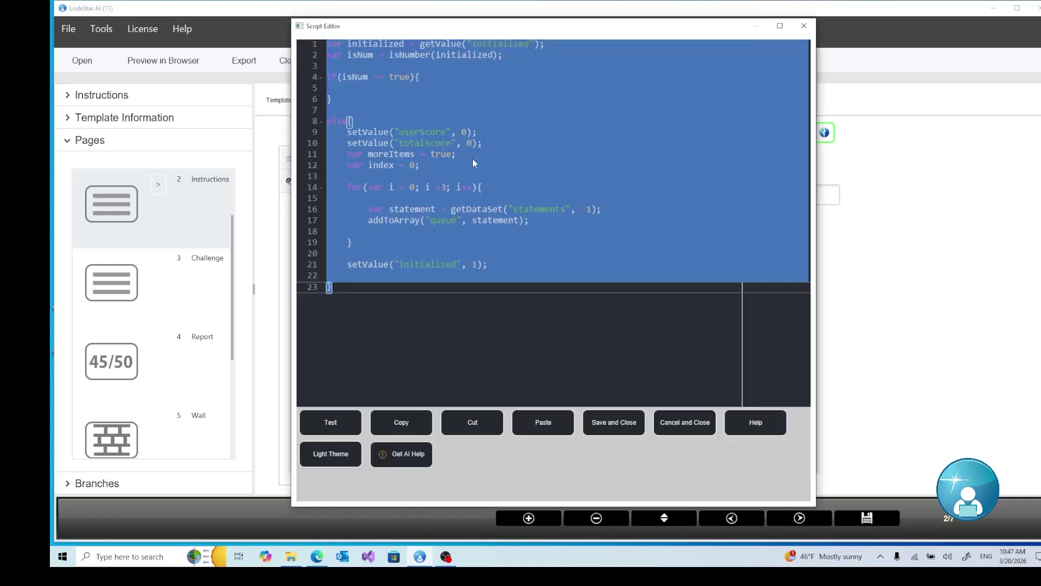
pyautogui.click(445, 187)
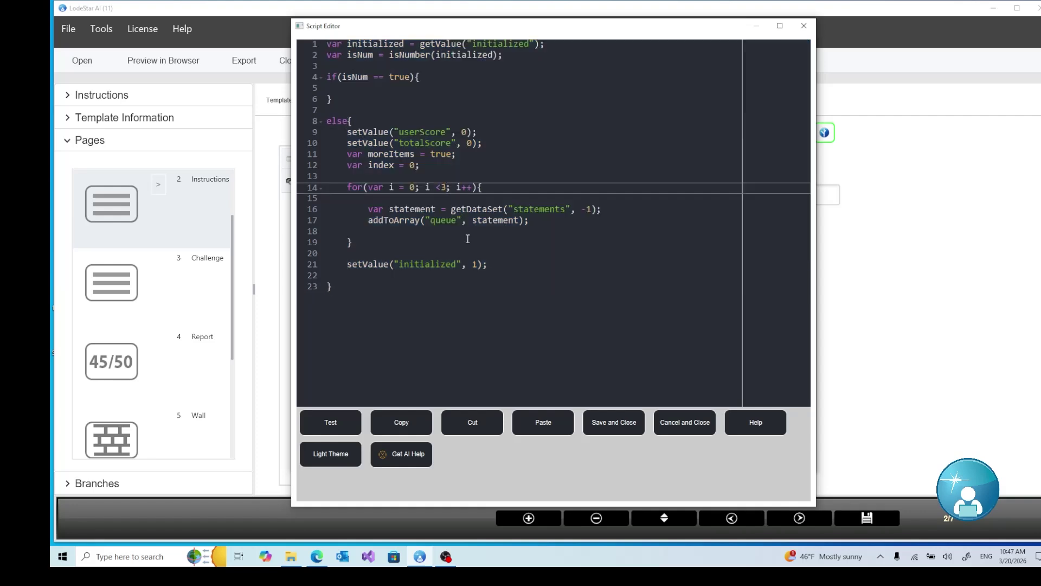
pyautogui.press('BackSpace')
pyautogui.write('3')
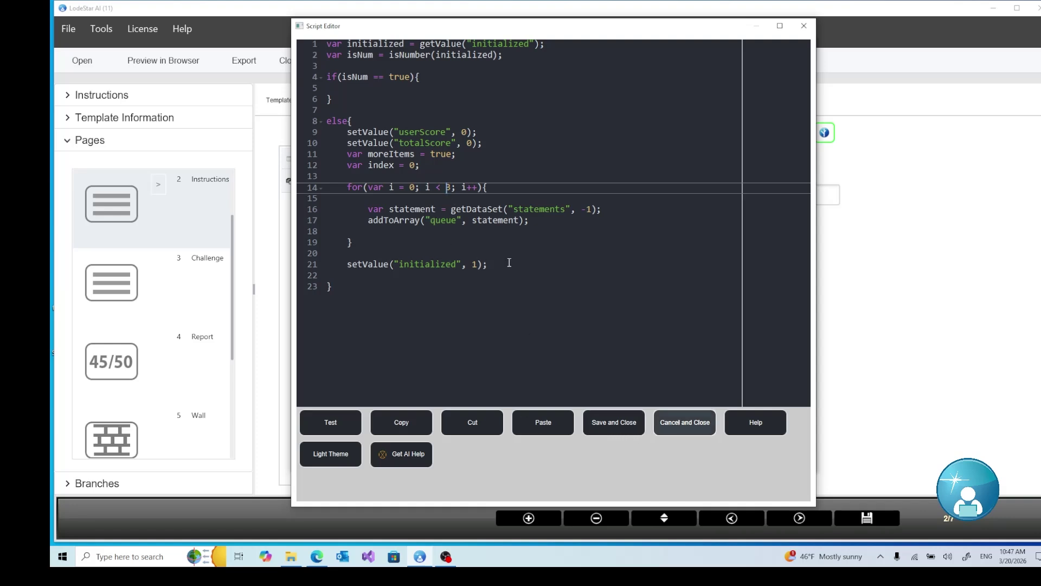
pyautogui.click(605, 429)
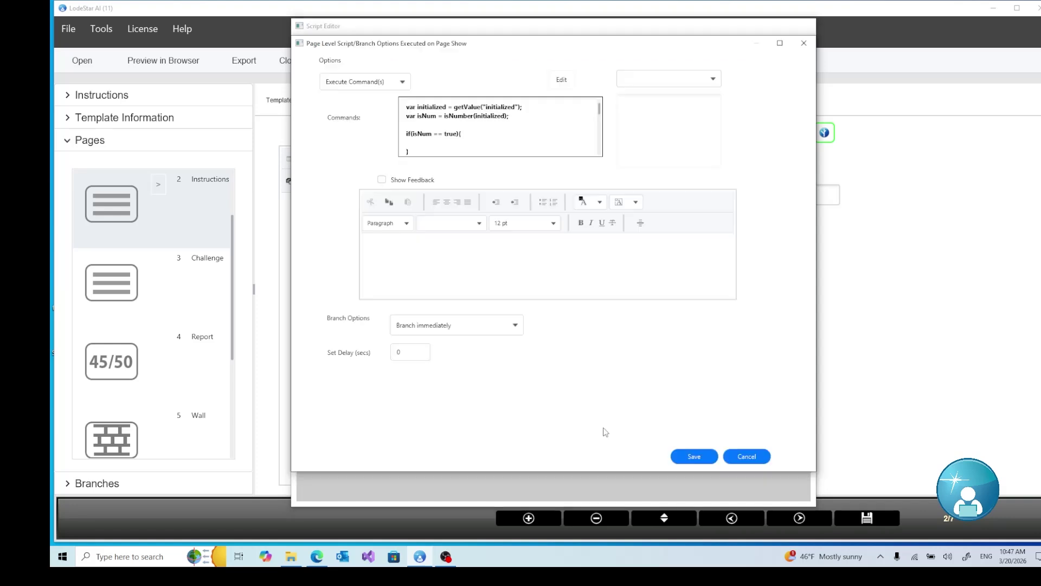
pyautogui.click(695, 460)
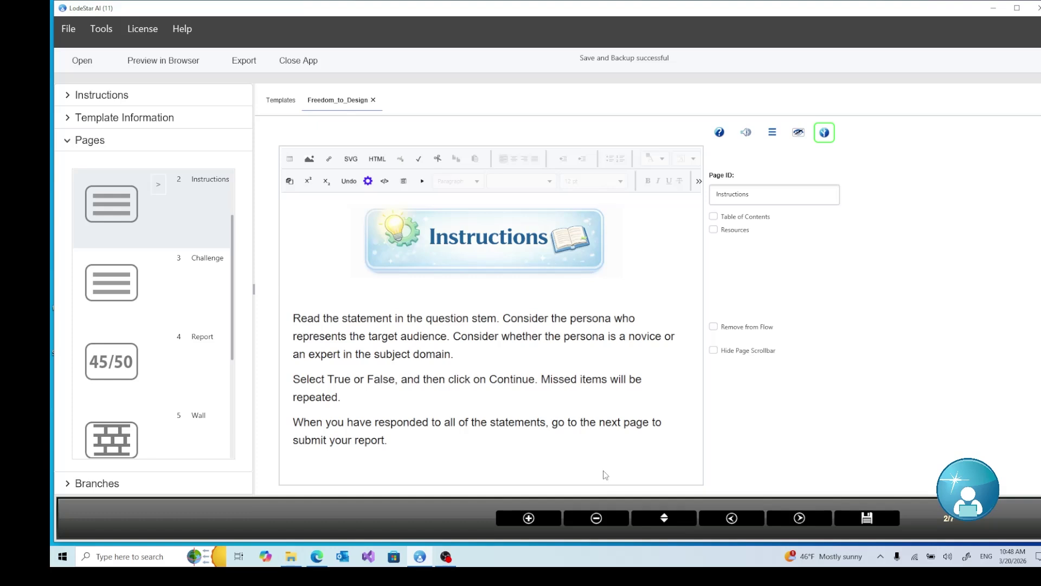
# Save and preview the project in the browser, then use the START hotspot and page forward from Instructions to the Challenge page
pyautogui.click(165, 61)
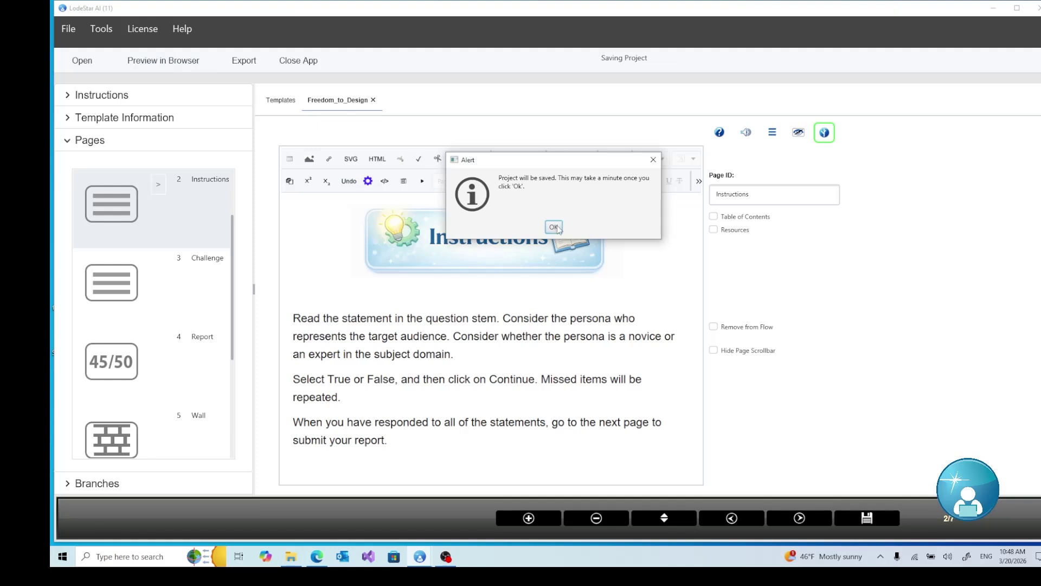
pyautogui.click(557, 226)
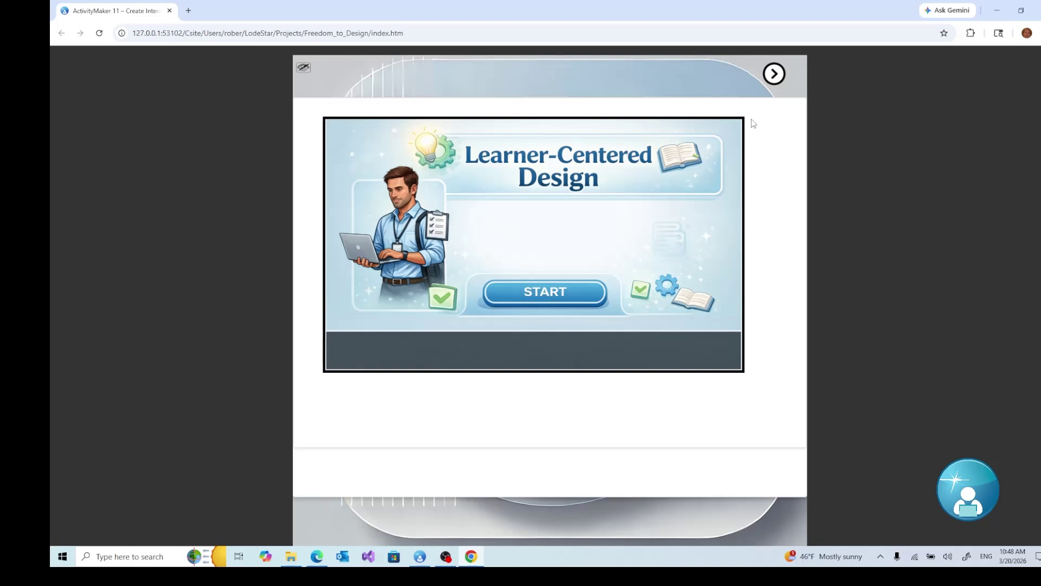
pyautogui.click(773, 81)
pyautogui.click(544, 293)
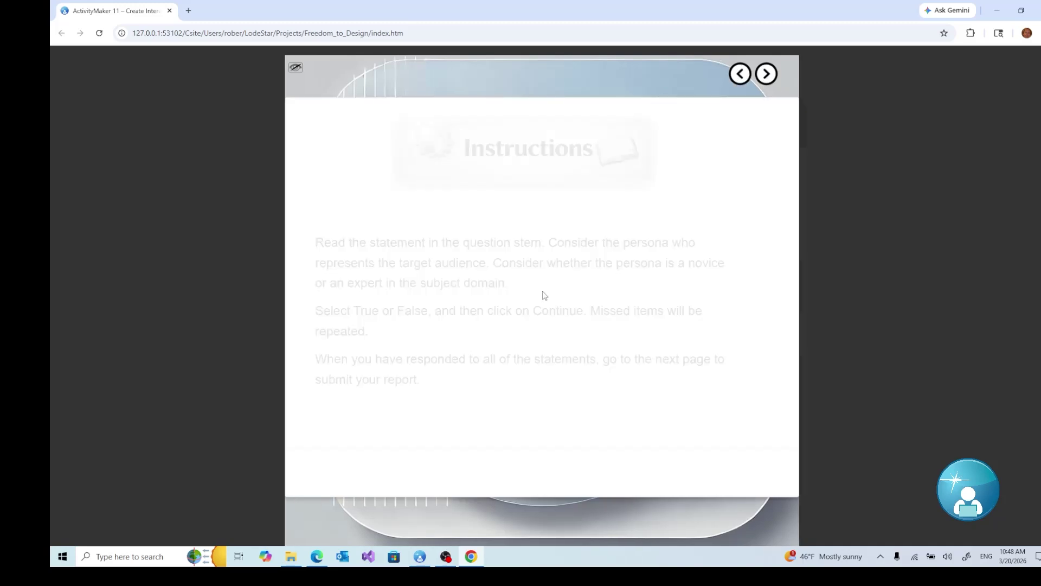
pyautogui.click(769, 79)
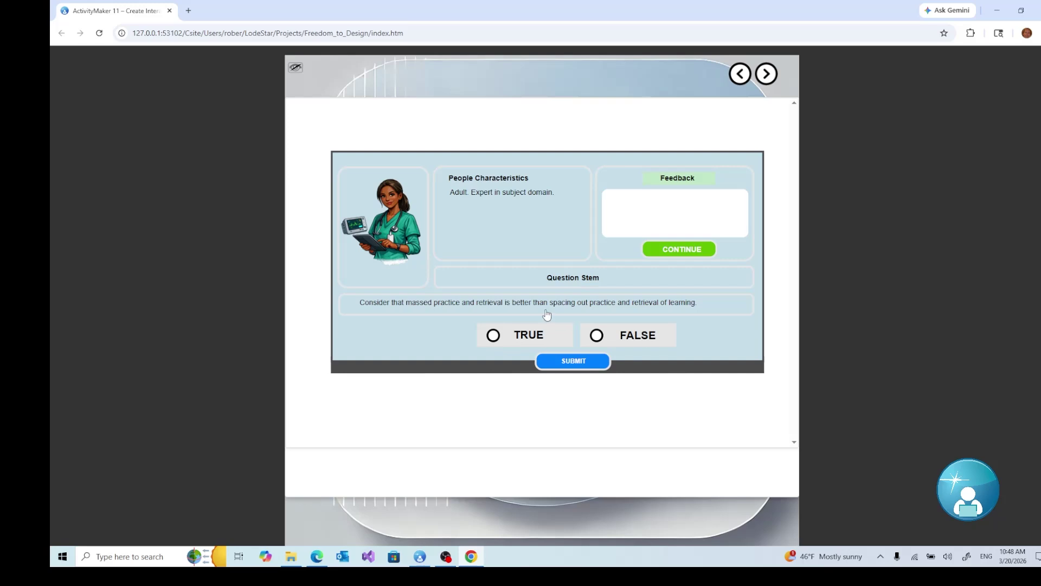
# Answer True to the massed-practice statement and the "Address prior knowledge" statement, submitting each and continuing to the following one
pyautogui.click(496, 337)
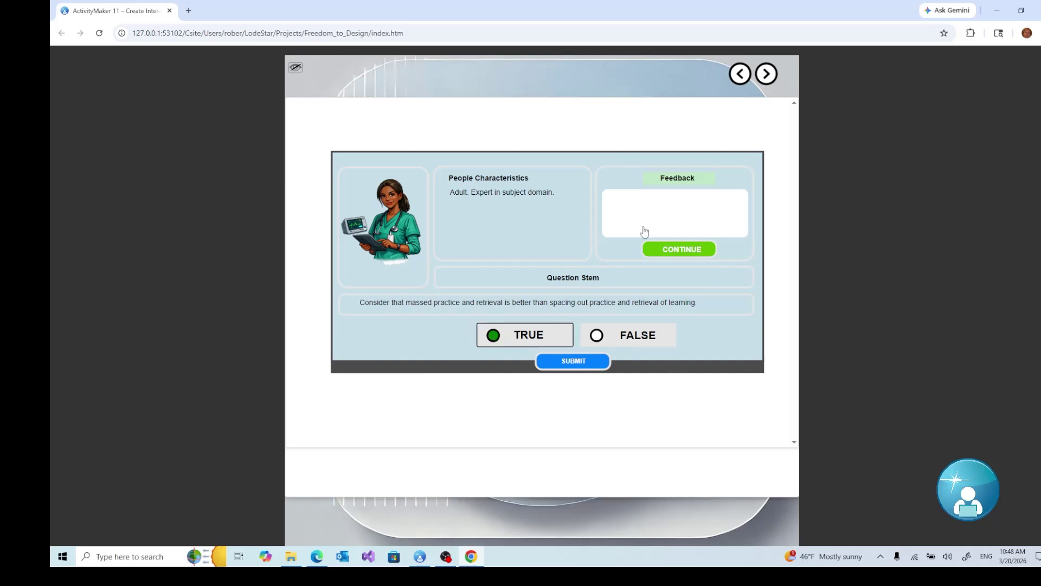
pyautogui.click(572, 361)
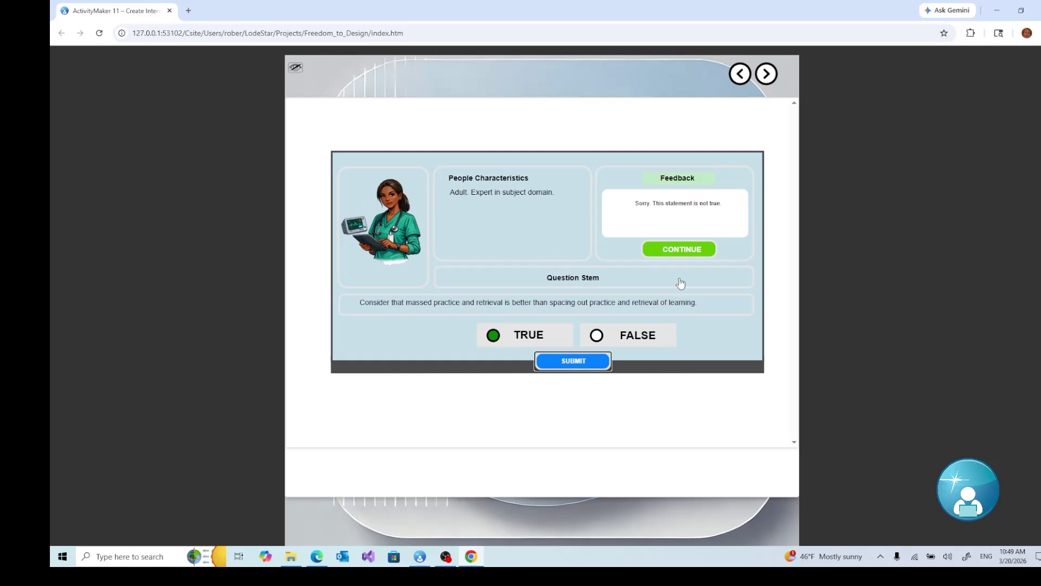
pyautogui.click(693, 253)
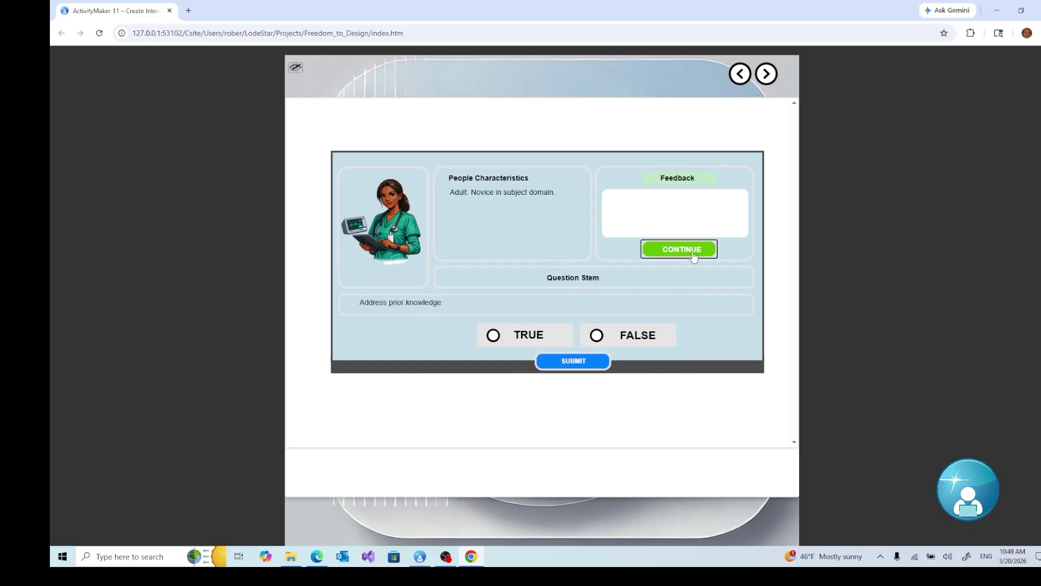
pyautogui.click(489, 337)
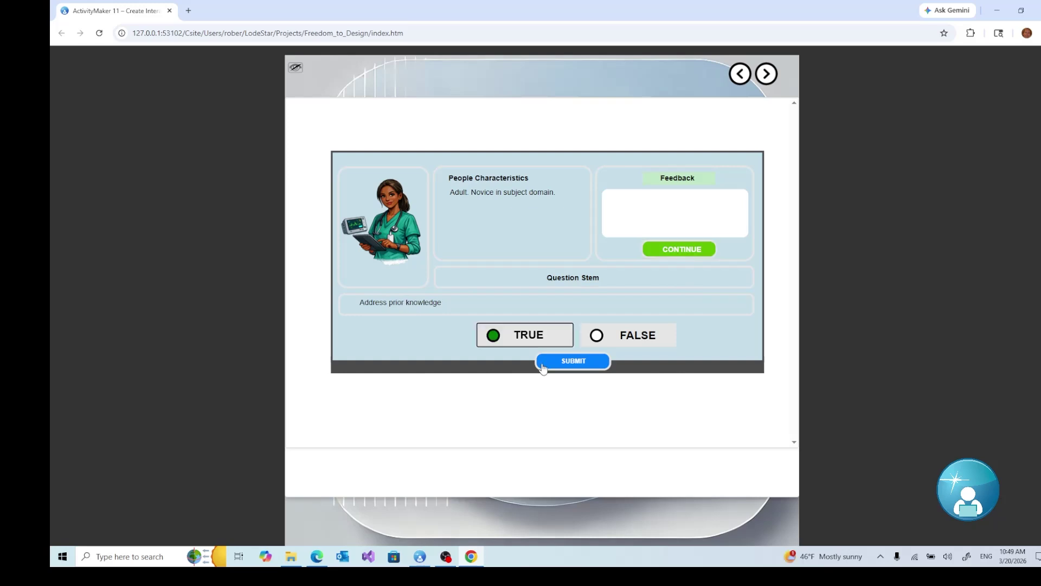
pyautogui.click(572, 364)
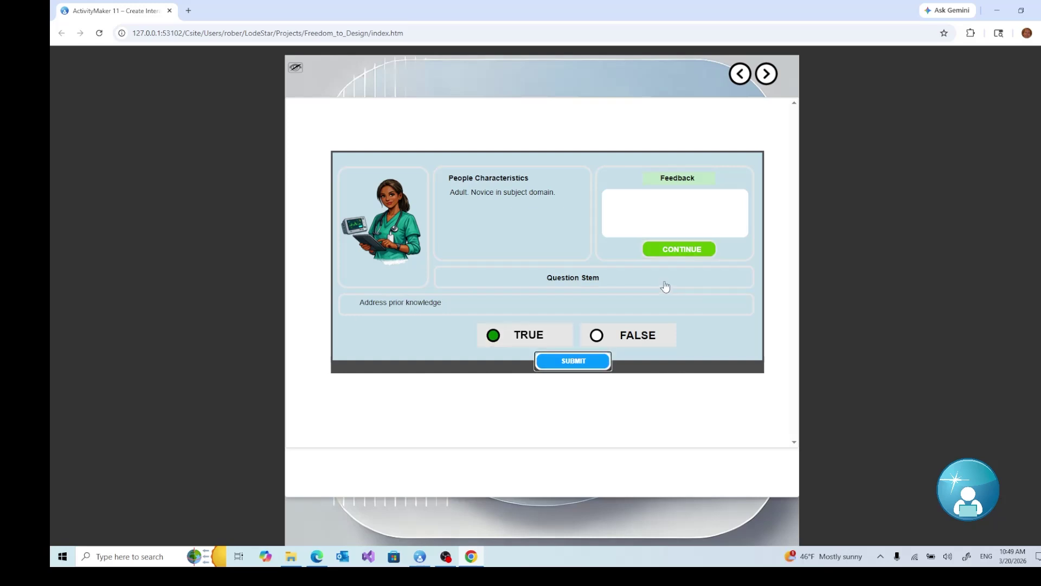
pyautogui.click(672, 249)
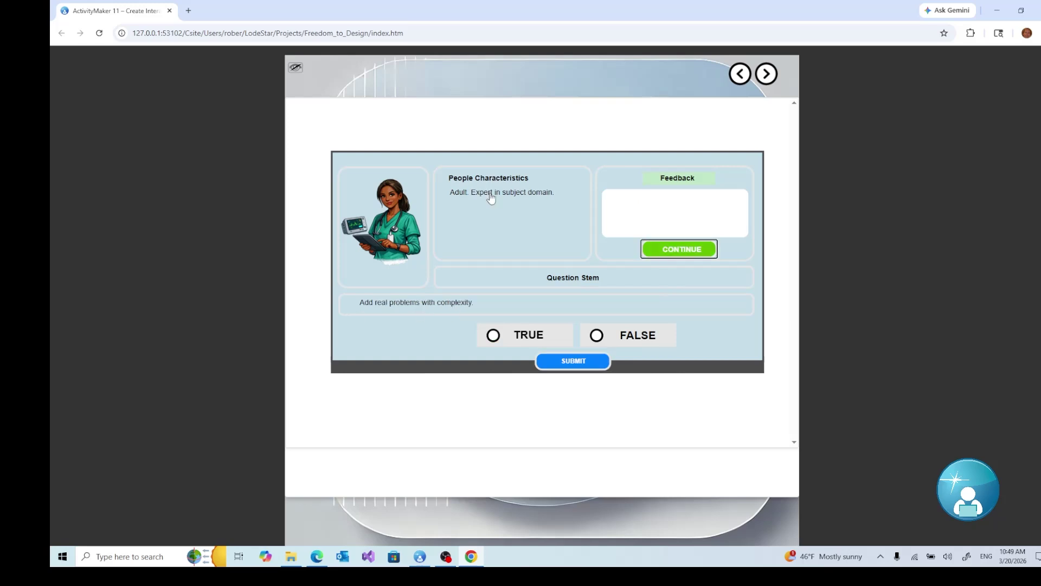
# Answer True to "Add real problems with complexity" and False to the repeated massed-practice statement, submitting each answer and continuing
pyautogui.click(493, 335)
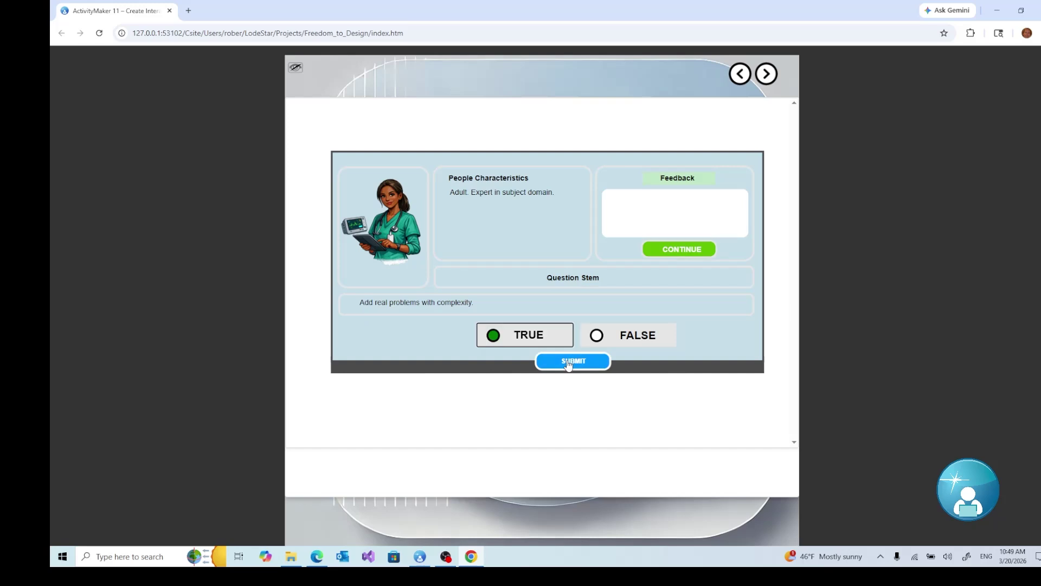
pyautogui.click(569, 364)
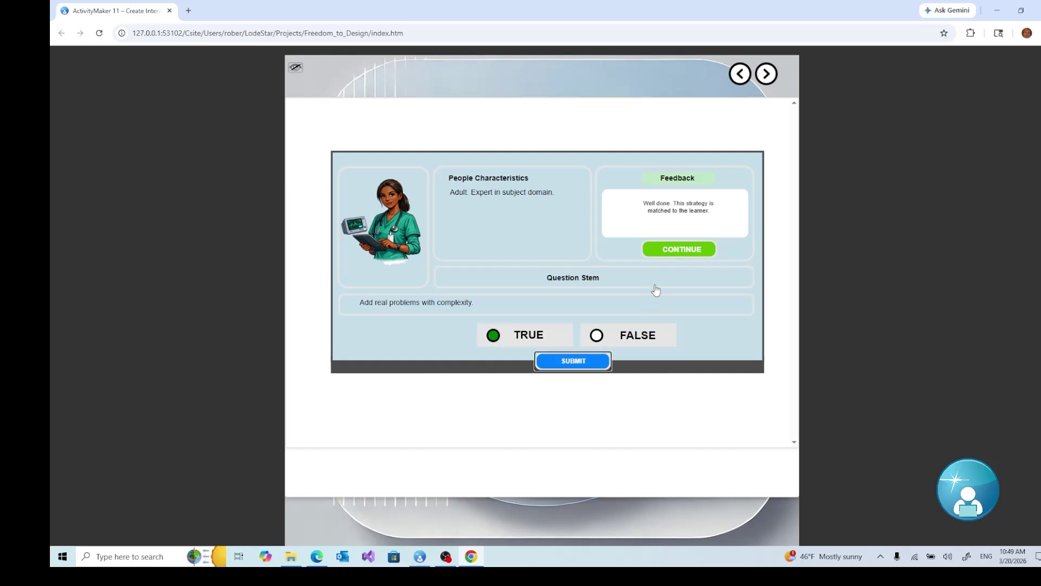
pyautogui.click(672, 250)
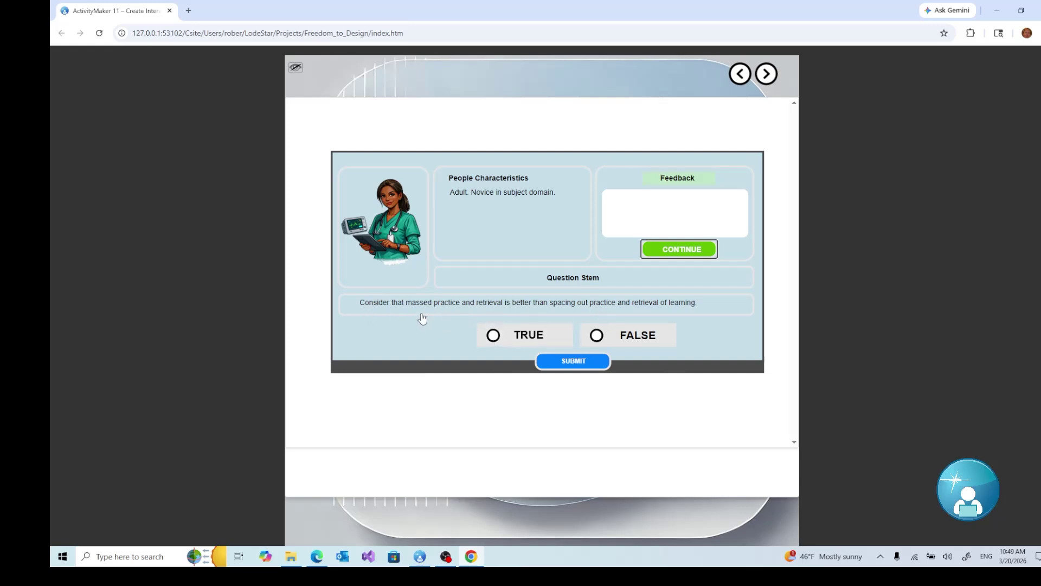
pyautogui.click(597, 335)
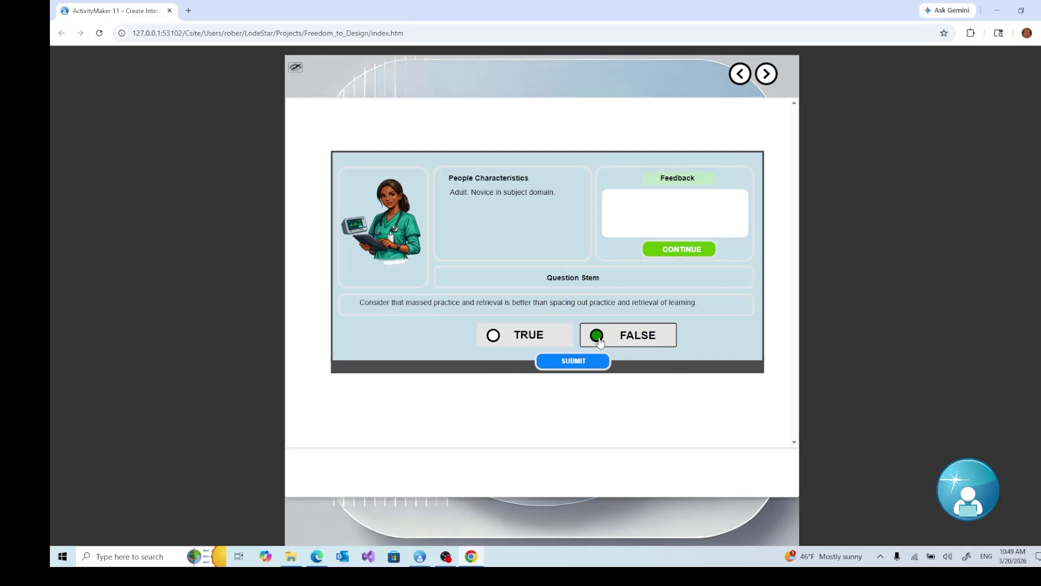
pyautogui.click(578, 367)
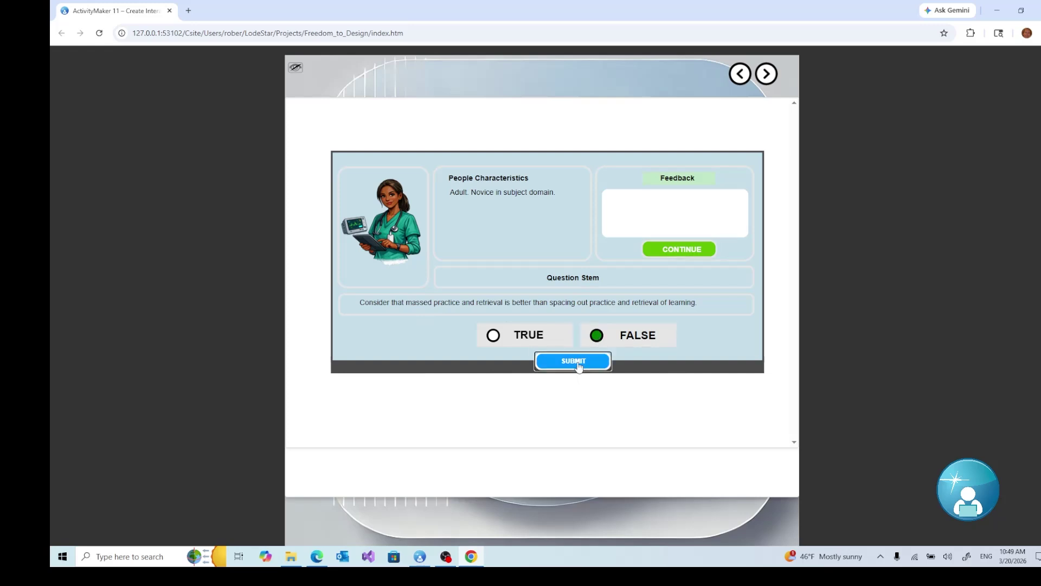
pyautogui.click(677, 251)
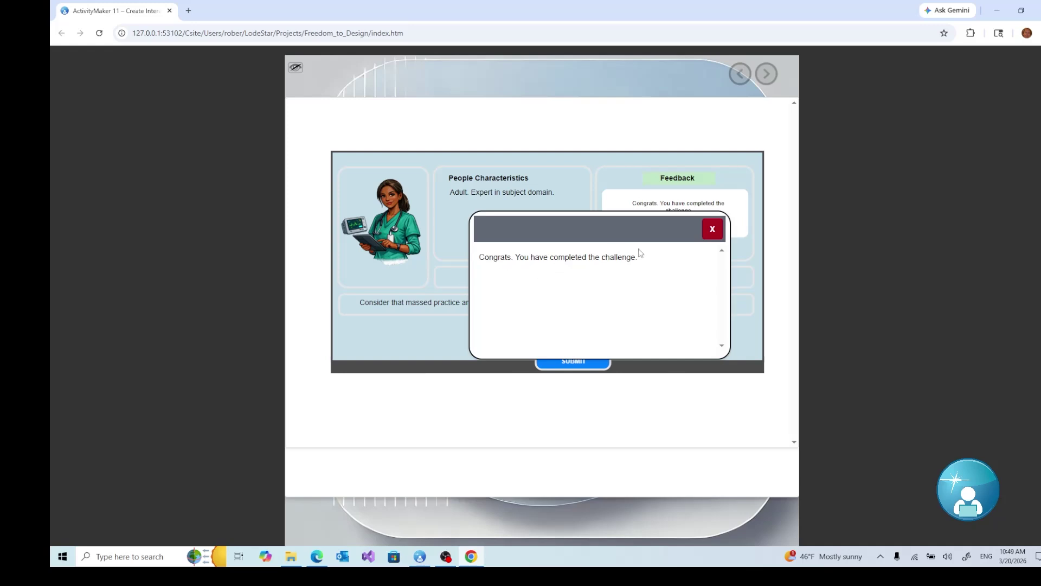
# Dismiss the completion message, check the score on the Report page, and close the browser preview
pyautogui.click(712, 232)
pyautogui.click(767, 74)
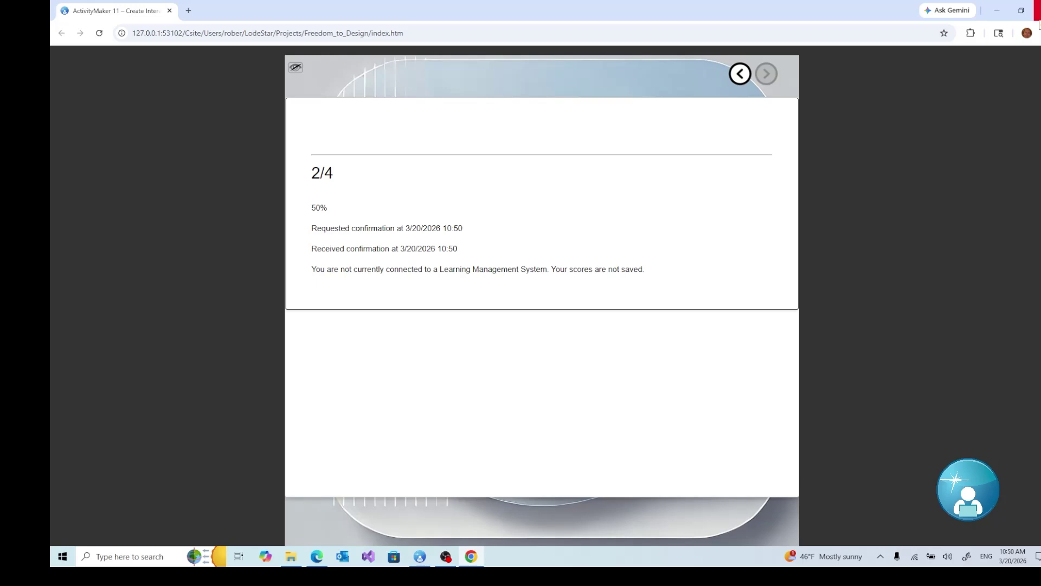
pyautogui.click(1037, 11)
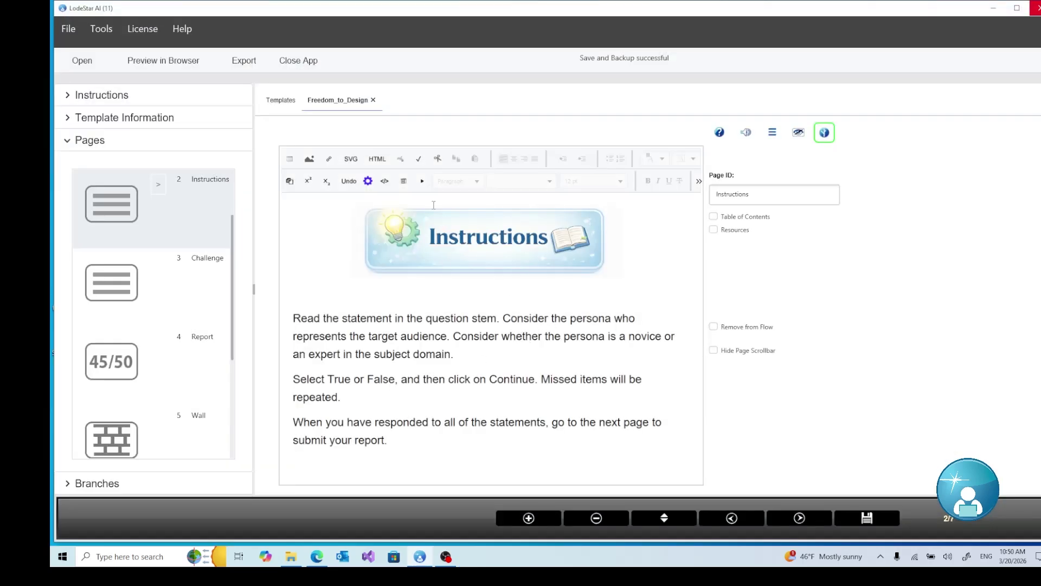
# Export the project as SCORM 1.3 (Recommended) with module "How Learning Works", topic "Challenge" and the author's initials
pyautogui.click(244, 61)
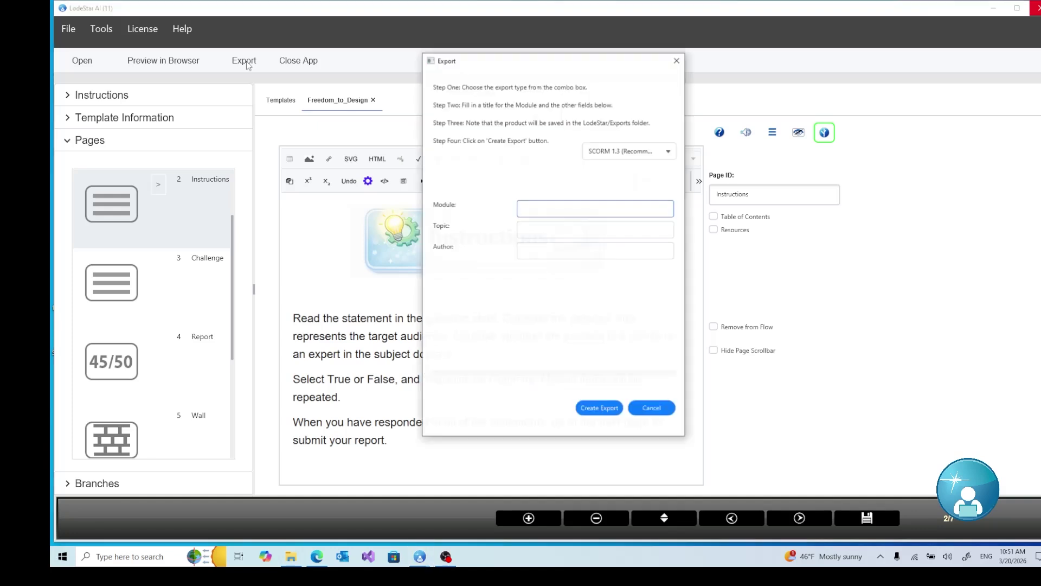
pyautogui.click(611, 153)
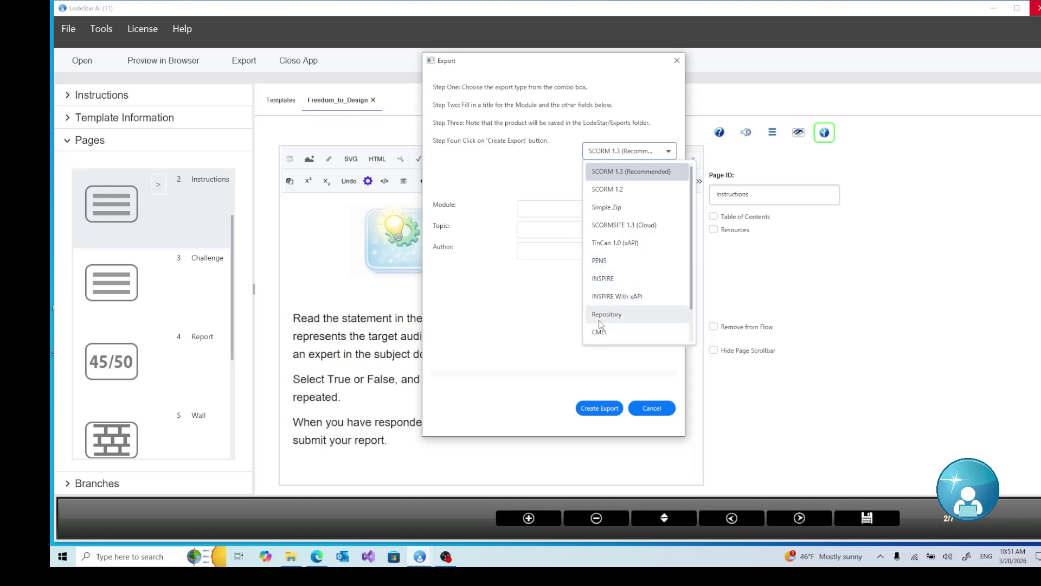
pyautogui.scroll(-1, 602, 312)
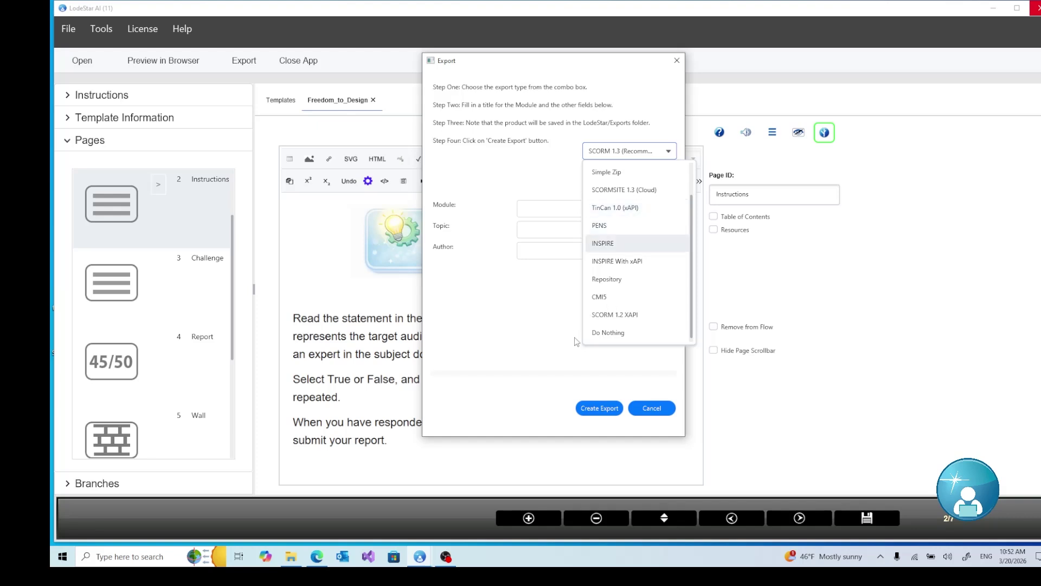
pyautogui.click(514, 375)
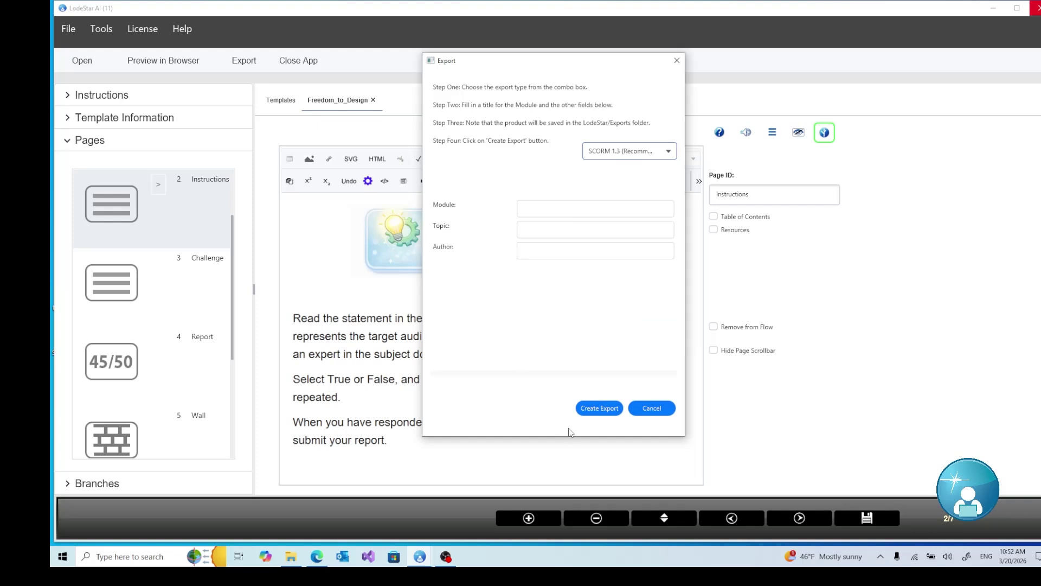
pyautogui.click(575, 215)
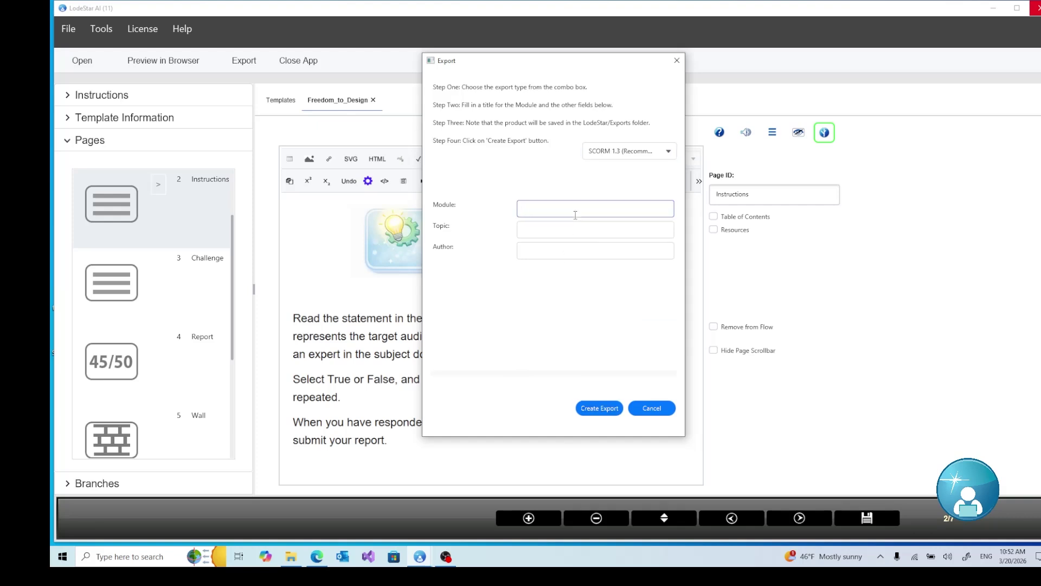
pyautogui.write('How Learning Works')
pyautogui.click(552, 237)
pyautogui.write('Challenge')
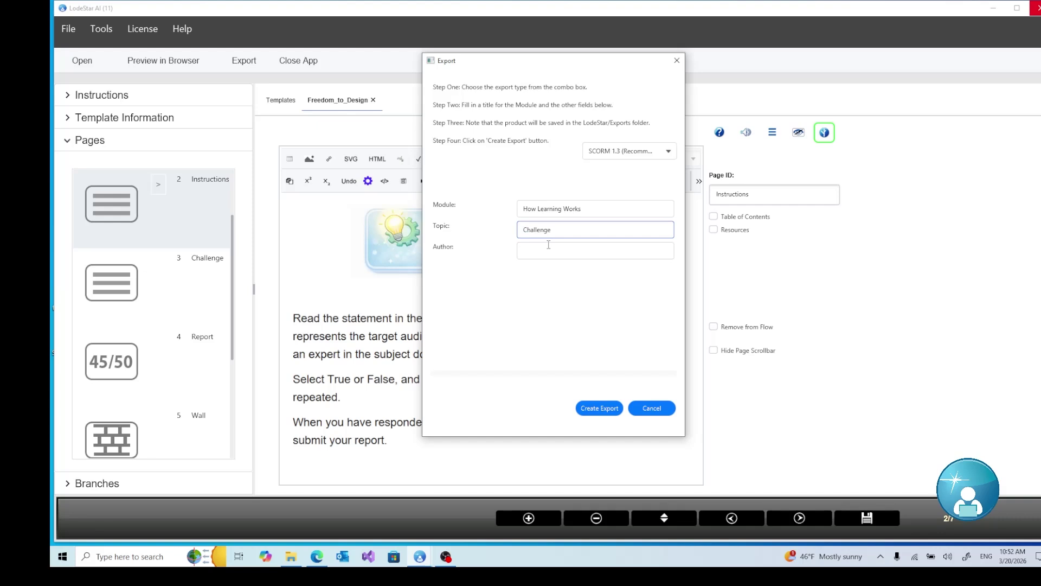
pyautogui.click(548, 245)
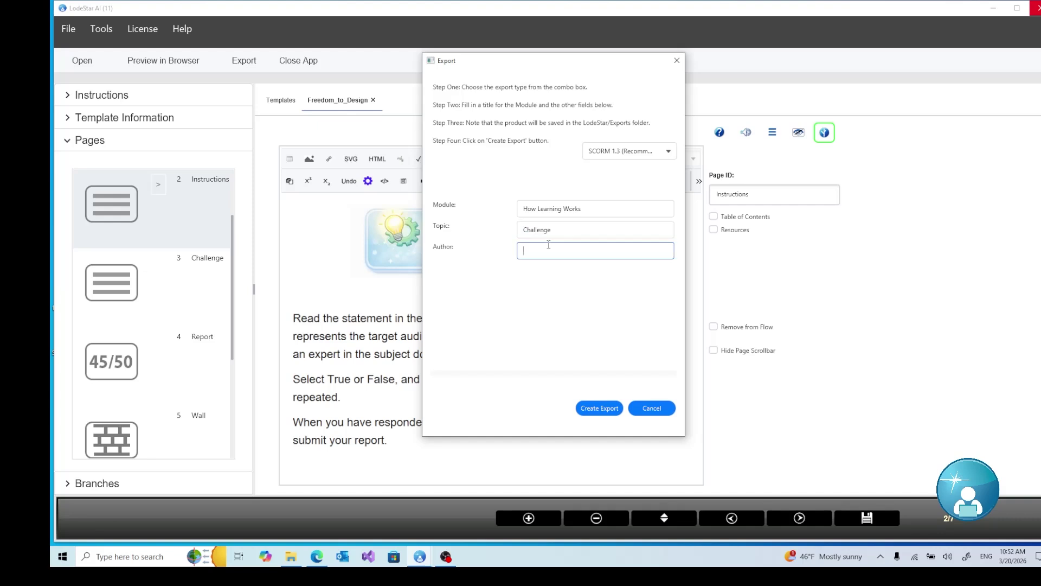
pyautogui.write('bnb')
pyautogui.click(591, 411)
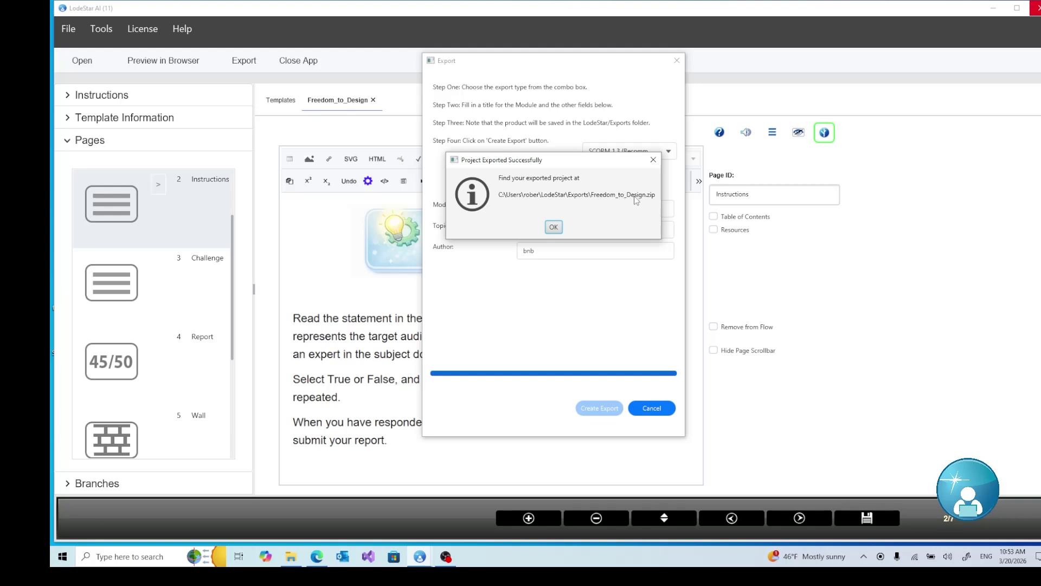
pyautogui.click(552, 228)
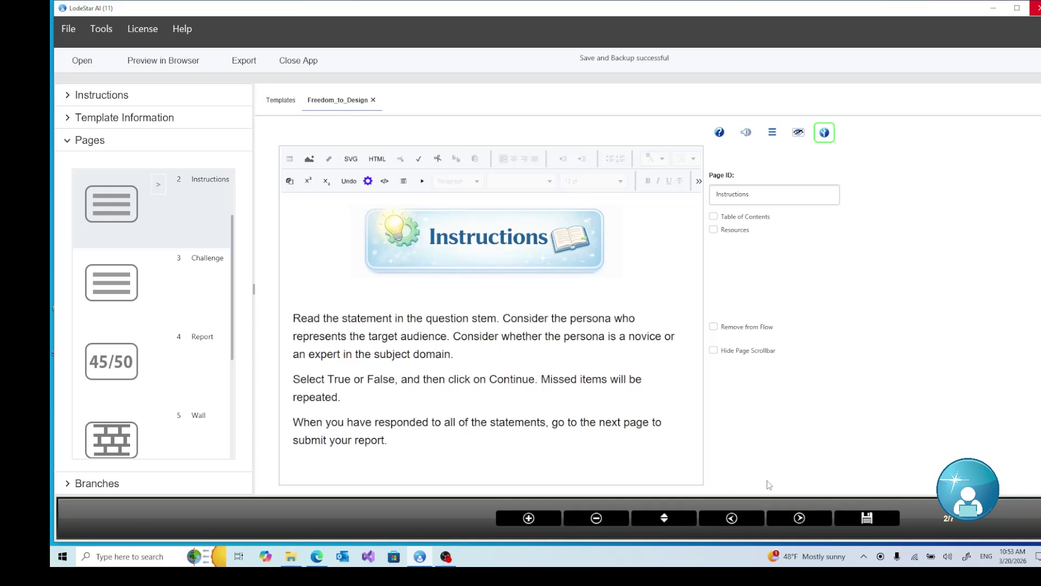
# Go to the Challenge page and open its interactive image in the SVG Editor
pyautogui.click(800, 518)
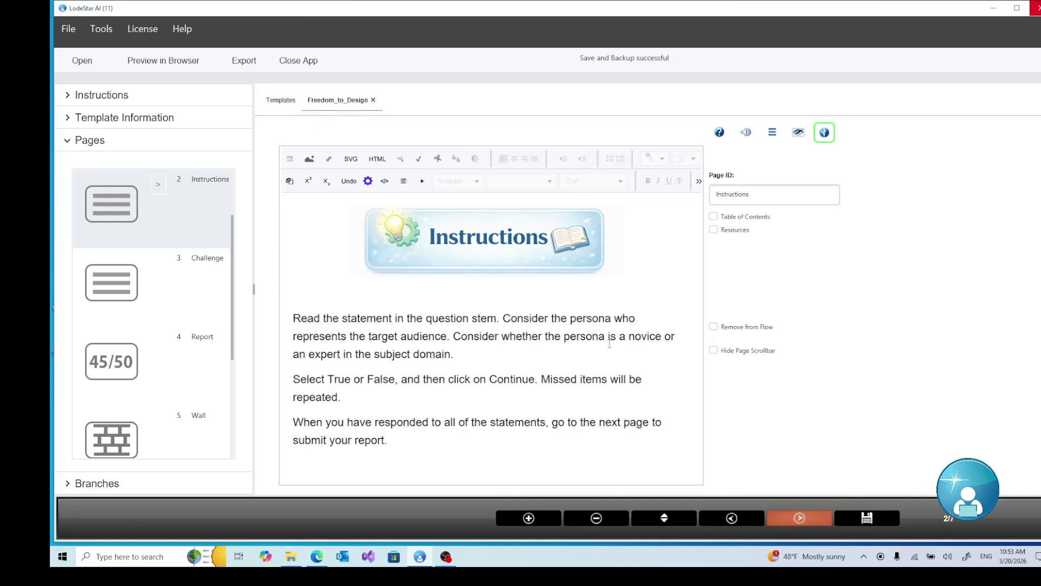
pyautogui.click(803, 523)
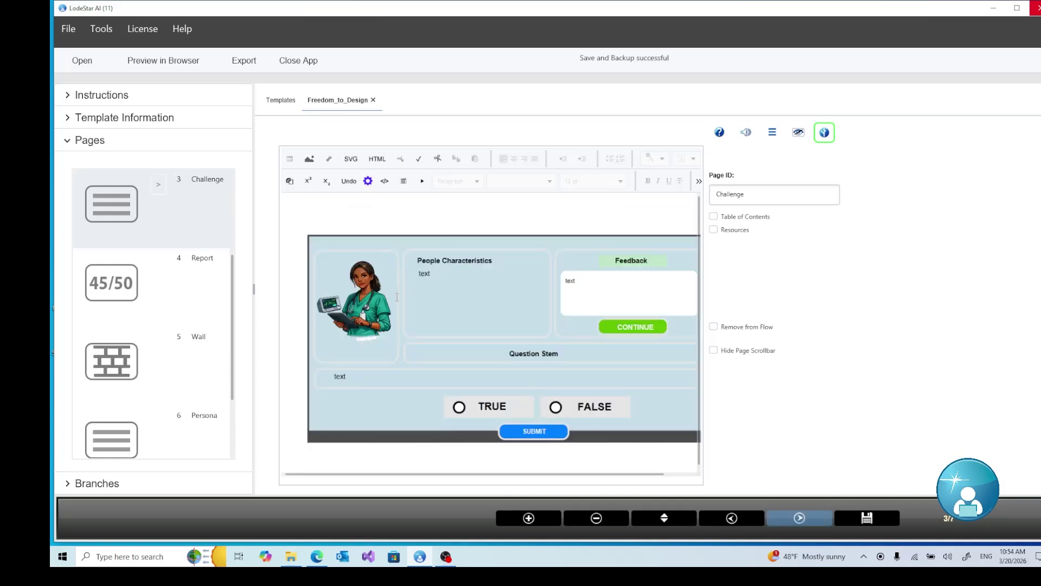
pyautogui.doubleClick(363, 296)
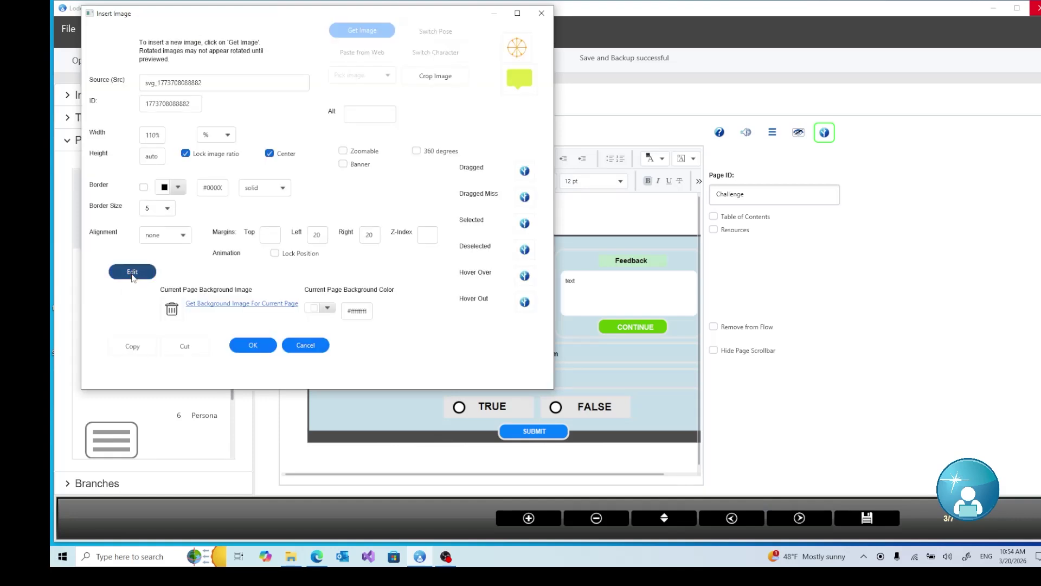
pyautogui.click(132, 272)
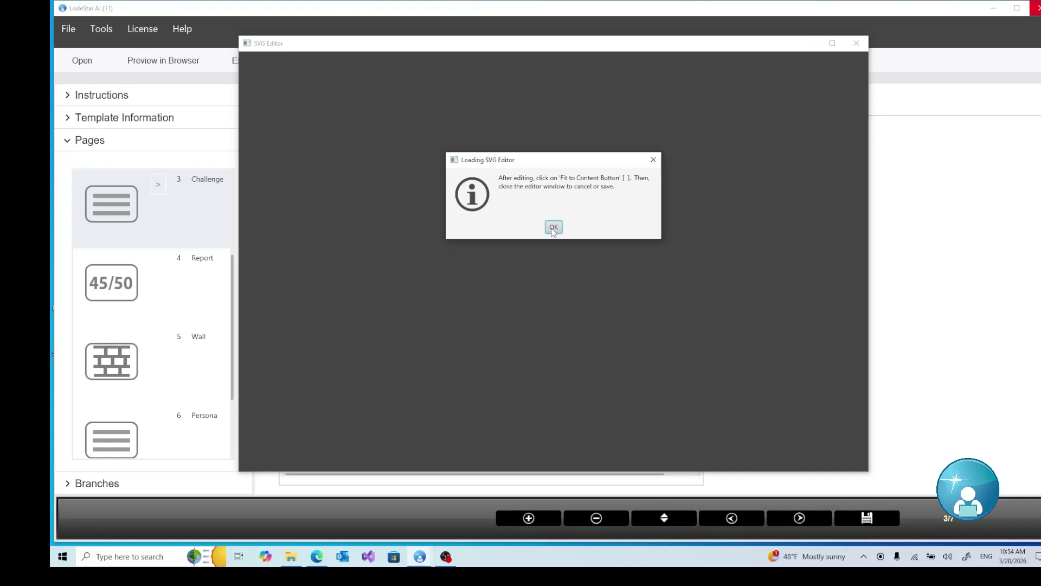
pyautogui.click(552, 228)
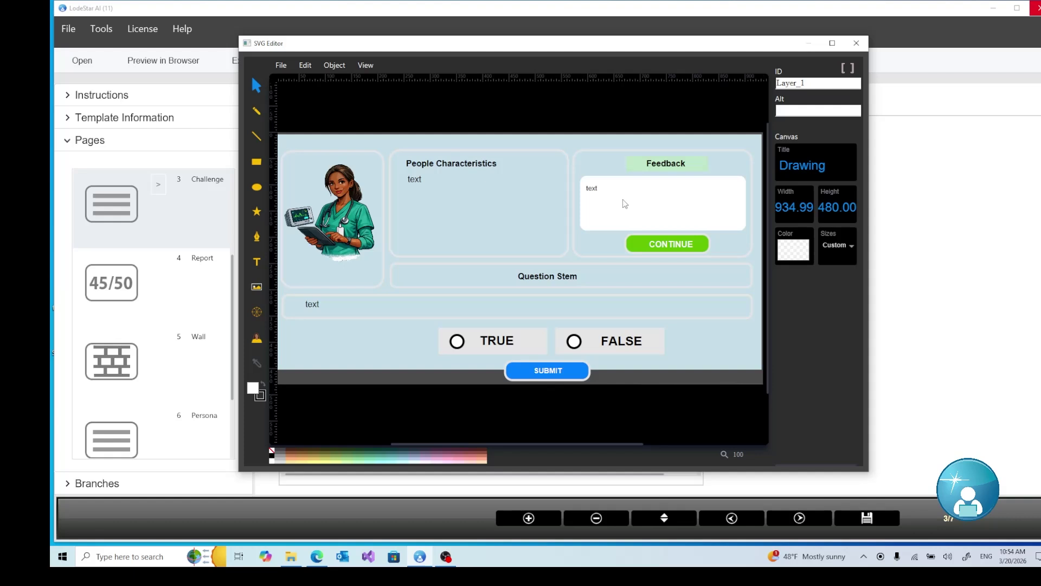
# Open the Select Branch Options of the CONTINUE button to inspect the commands it executes
pyautogui.click(656, 248)
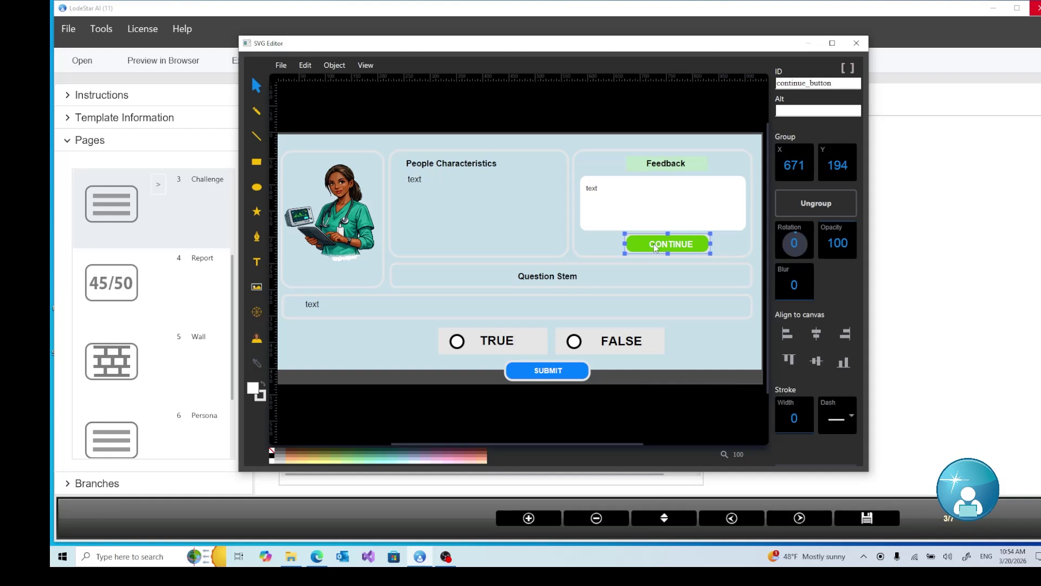
pyautogui.rightClick(655, 248)
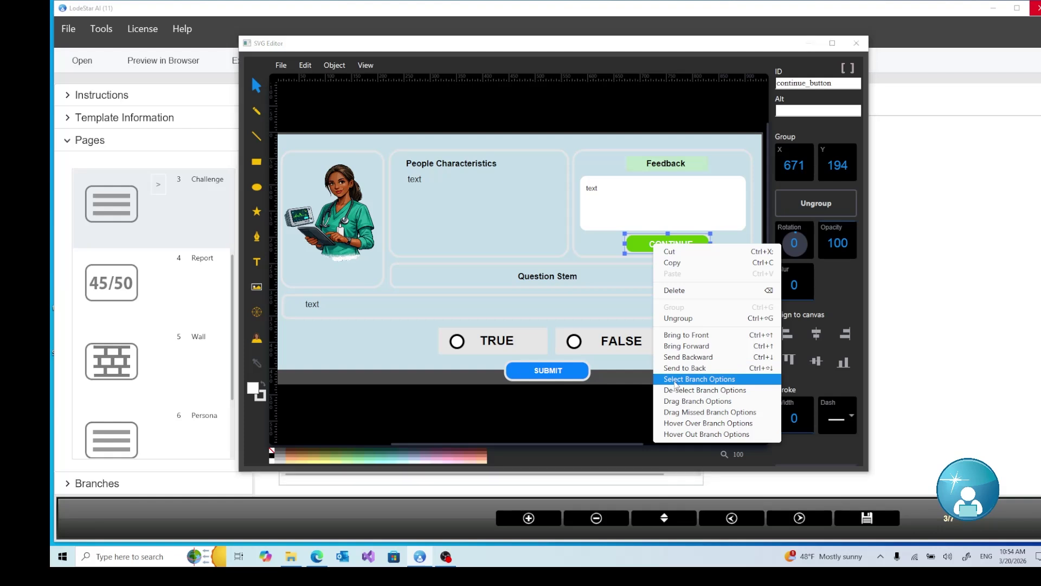
pyautogui.click(675, 380)
pyautogui.click(542, 233)
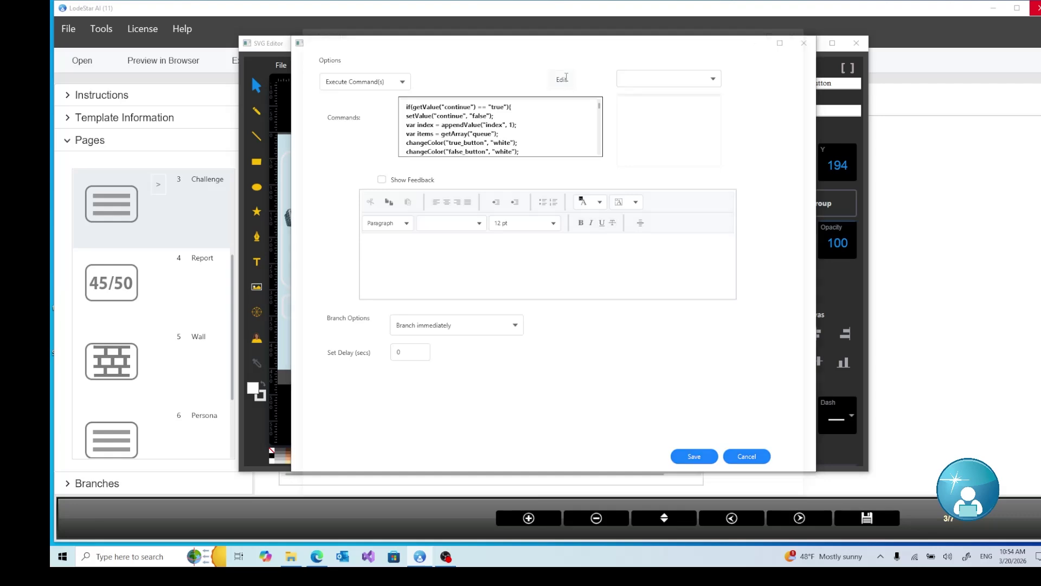
# Open the CONTINUE button's commands in the Script Editor and examine the custom user score, total score and sendXAPIStatement lines
pyautogui.click(561, 80)
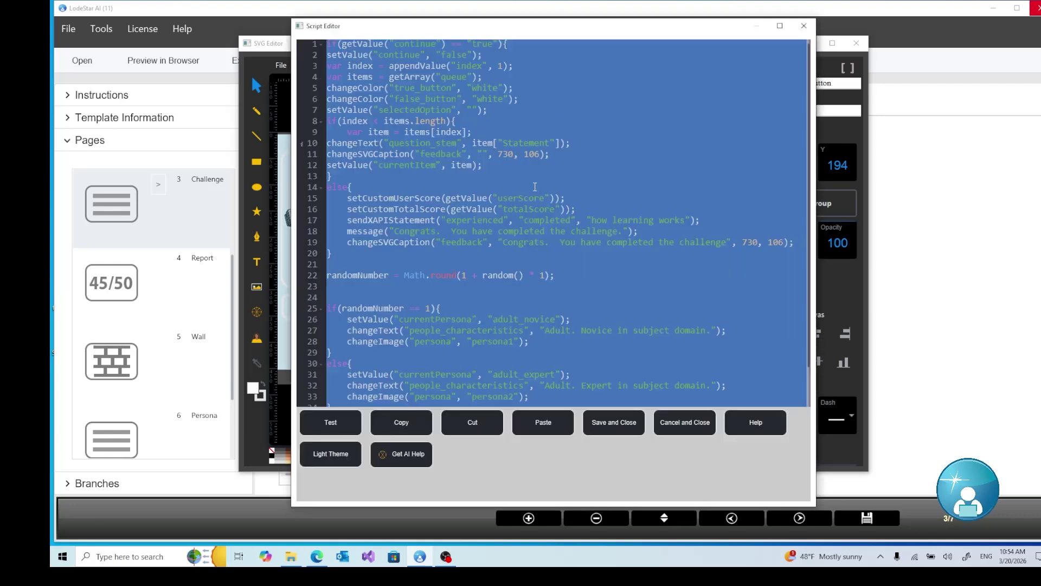
pyautogui.click(536, 187)
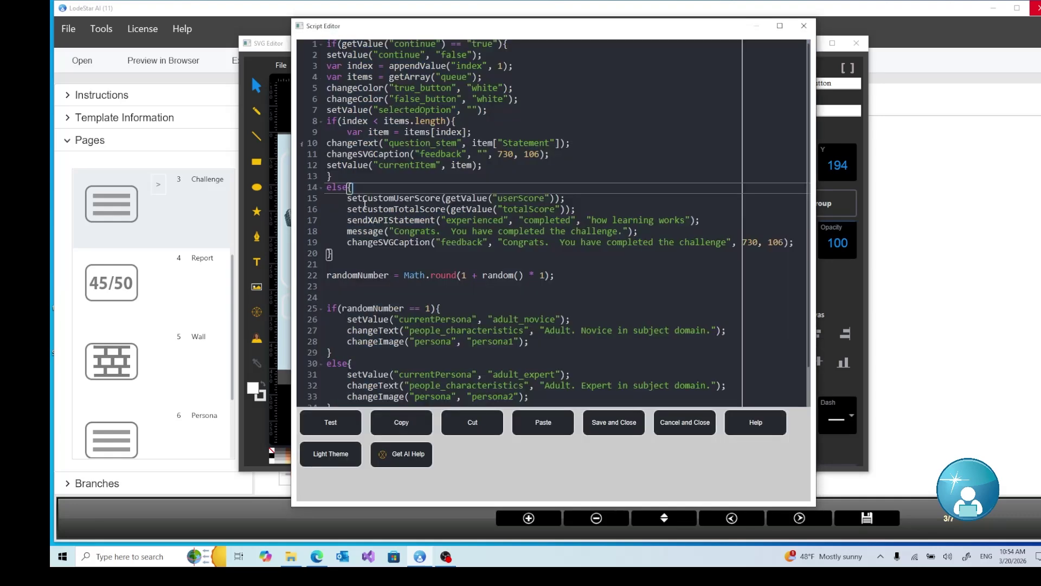
pyautogui.click(366, 209)
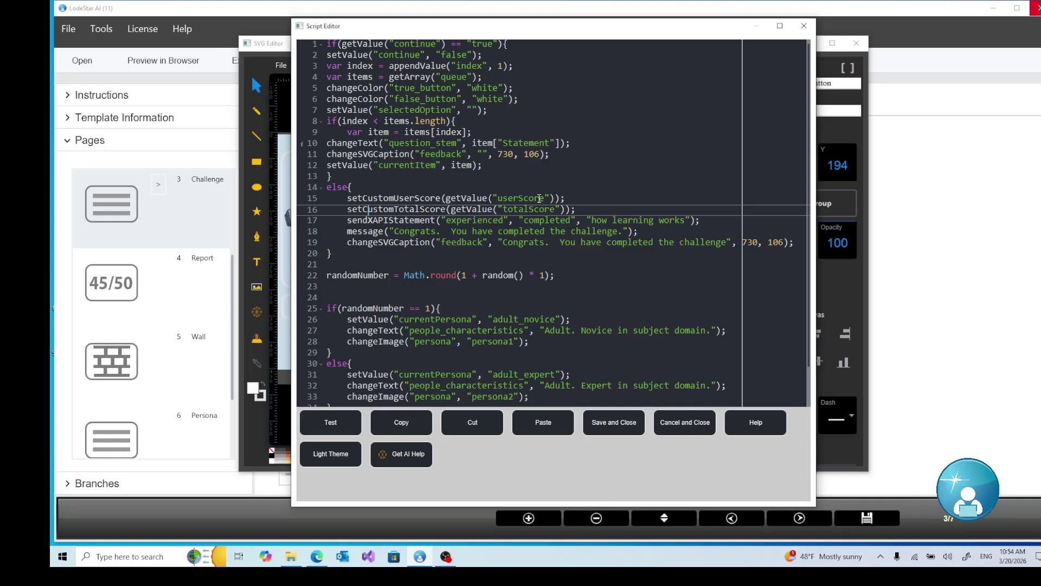
pyautogui.click(539, 198)
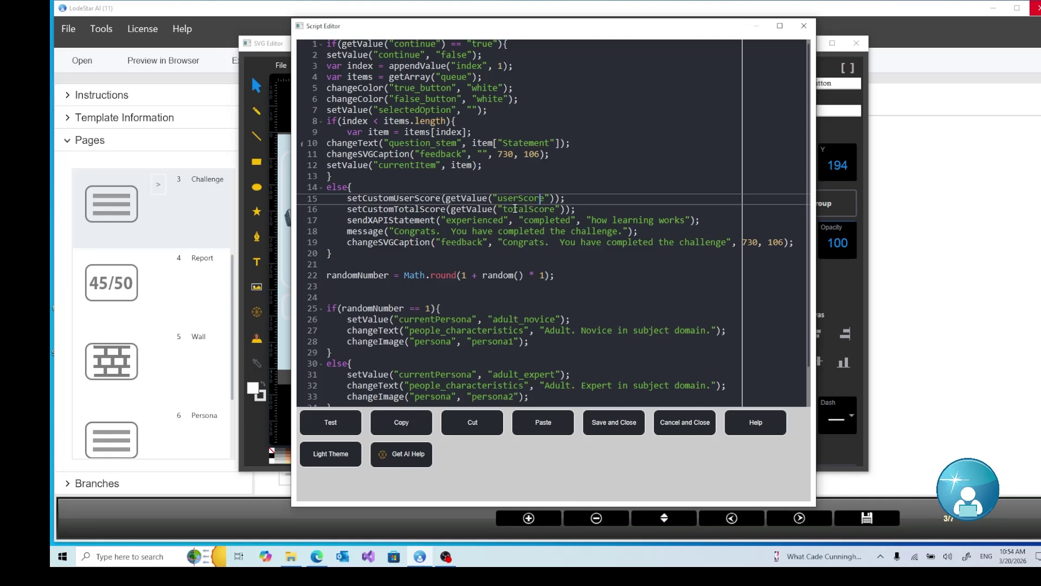
pyautogui.click(514, 210)
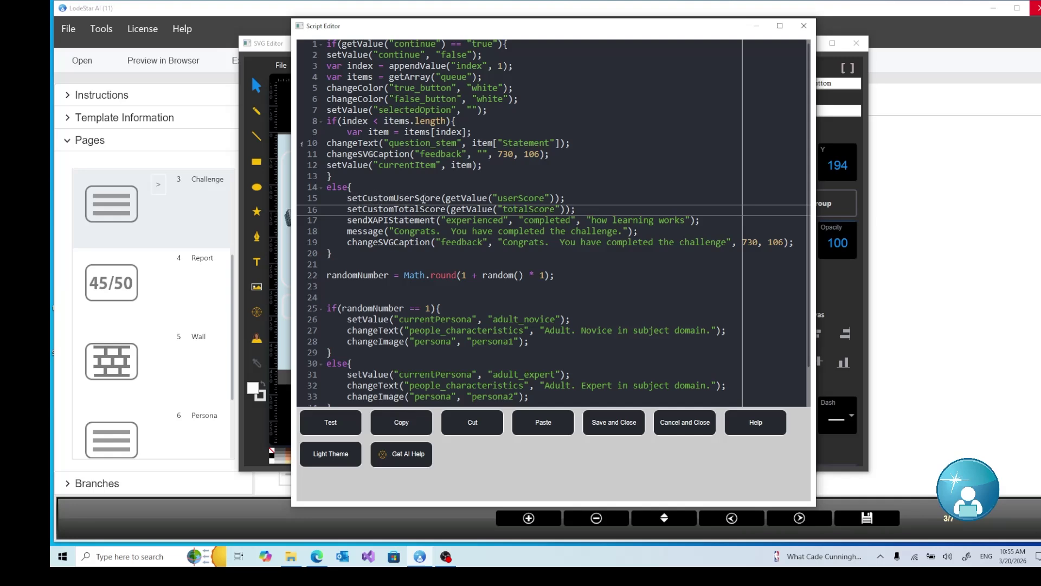
pyautogui.click(420, 196)
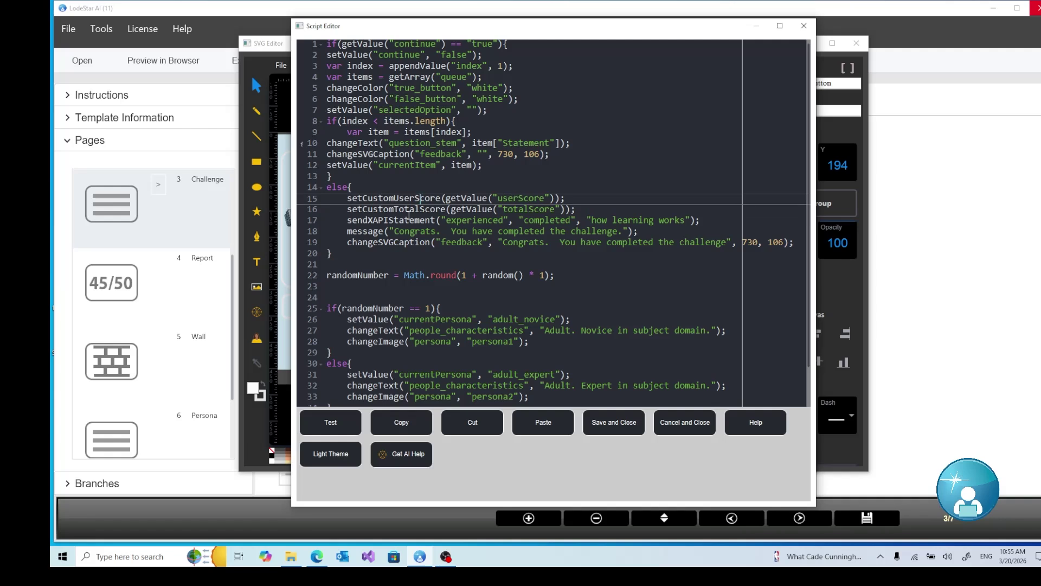
pyautogui.click(385, 210)
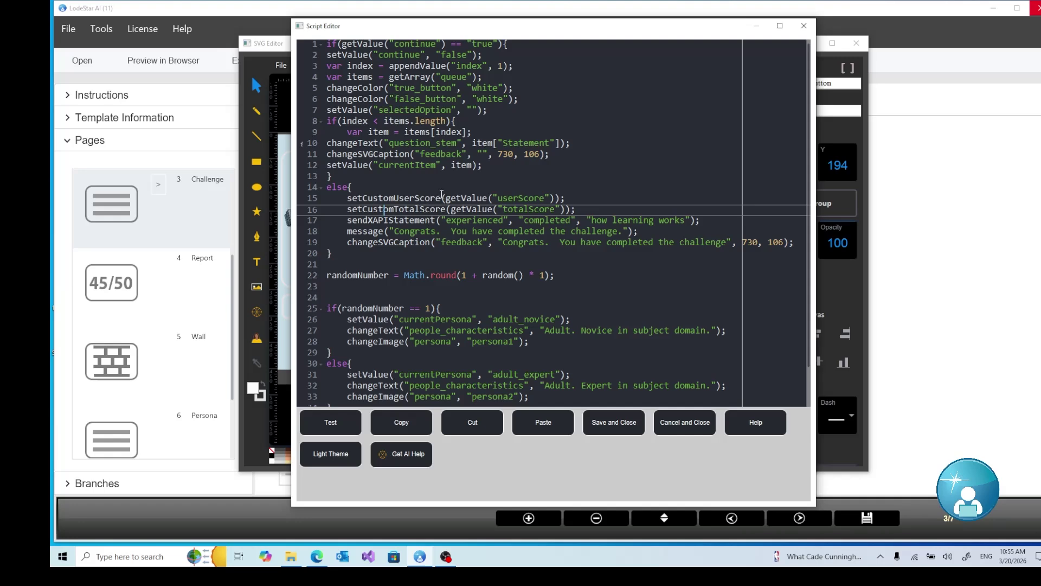
pyautogui.click(398, 220)
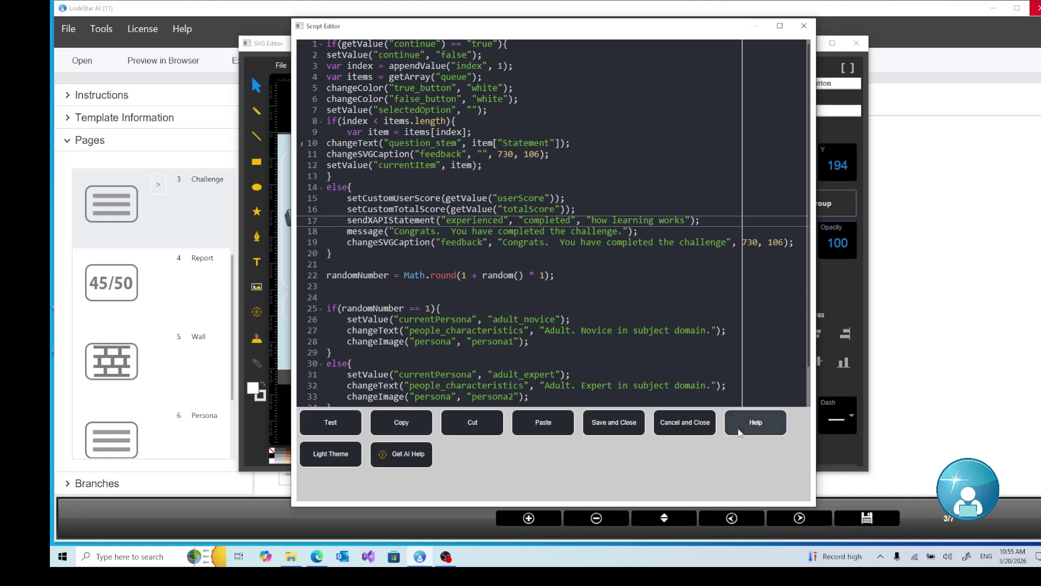
# Search the available commands help for "send" and read the description of sendXAPIStatement(verb, object, activityName)
pyautogui.click(759, 429)
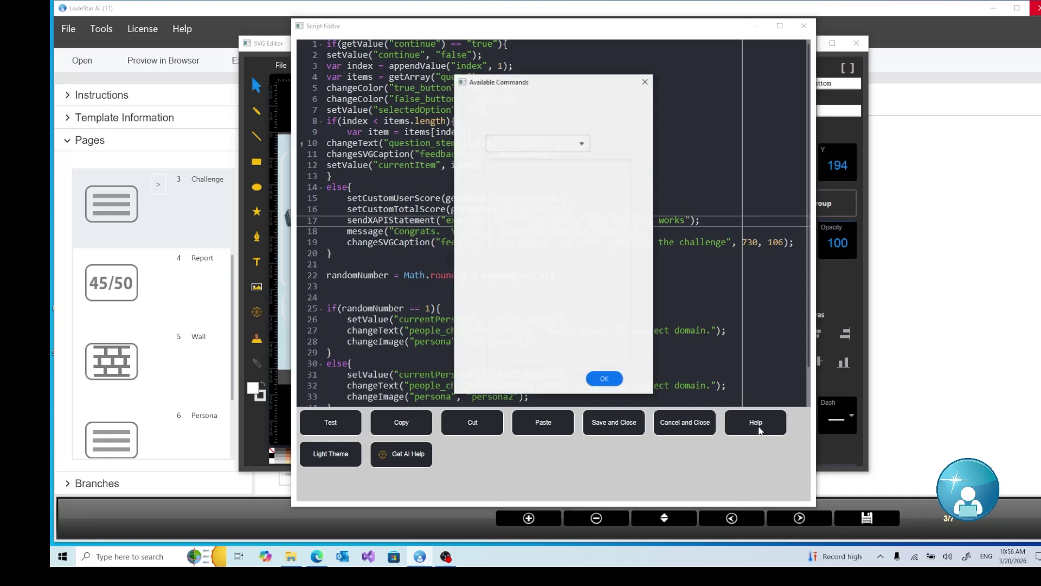
pyautogui.click(540, 144)
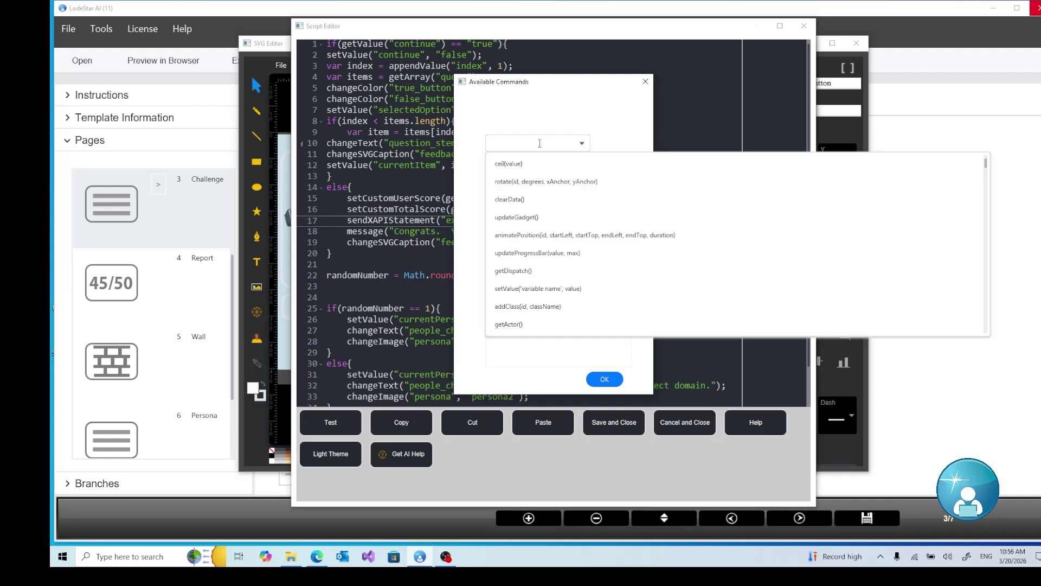
pyautogui.write('send')
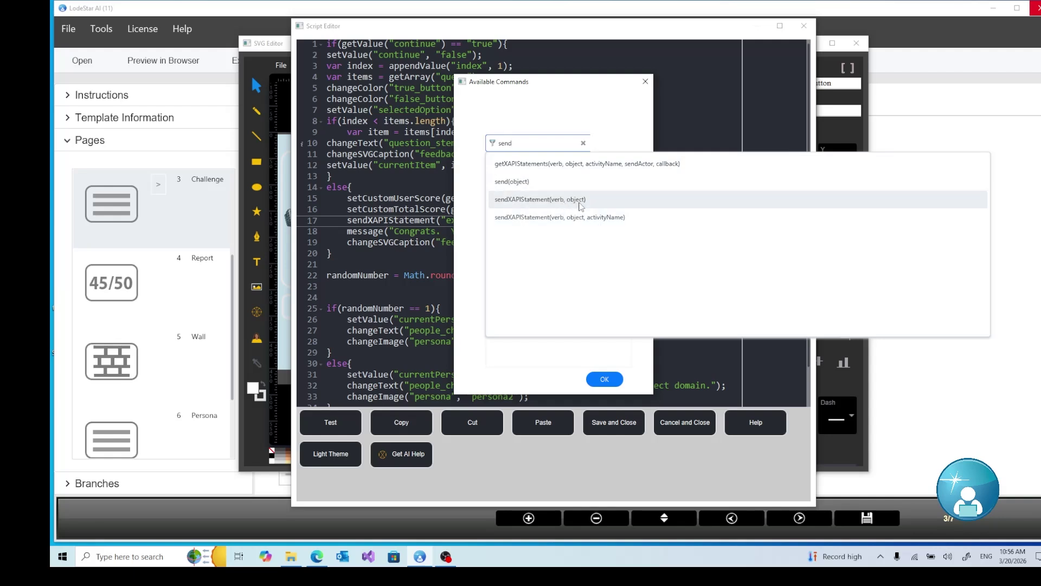
pyautogui.click(606, 218)
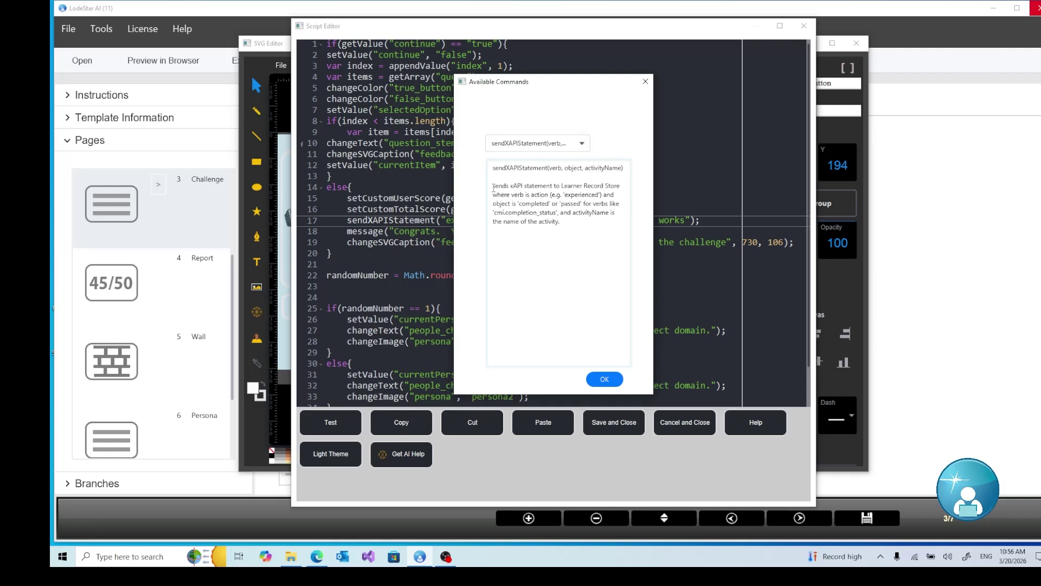
pyautogui.moveTo(494, 187); pyautogui.dragTo(571, 224)
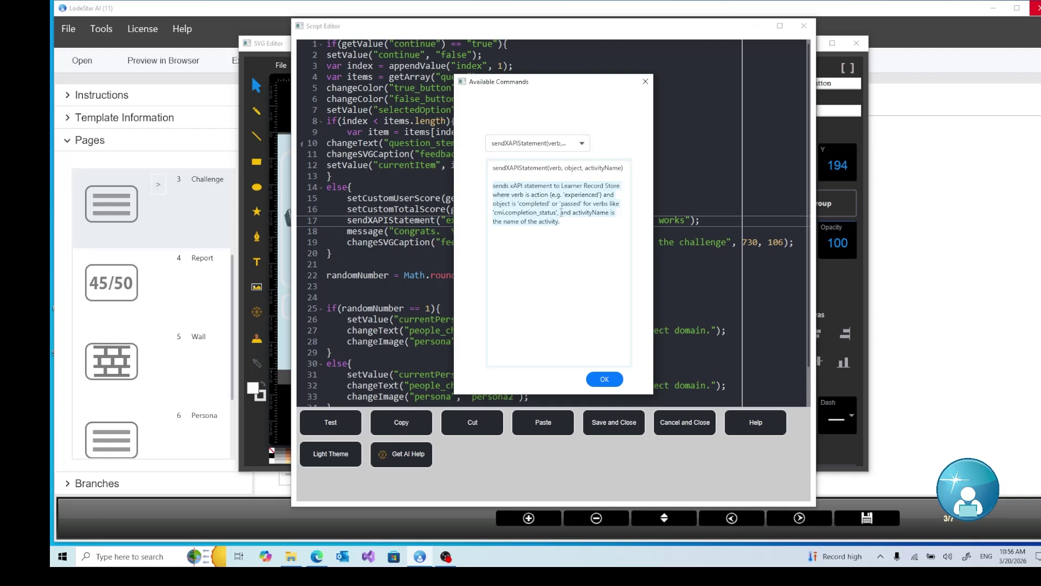
pyautogui.click(565, 219)
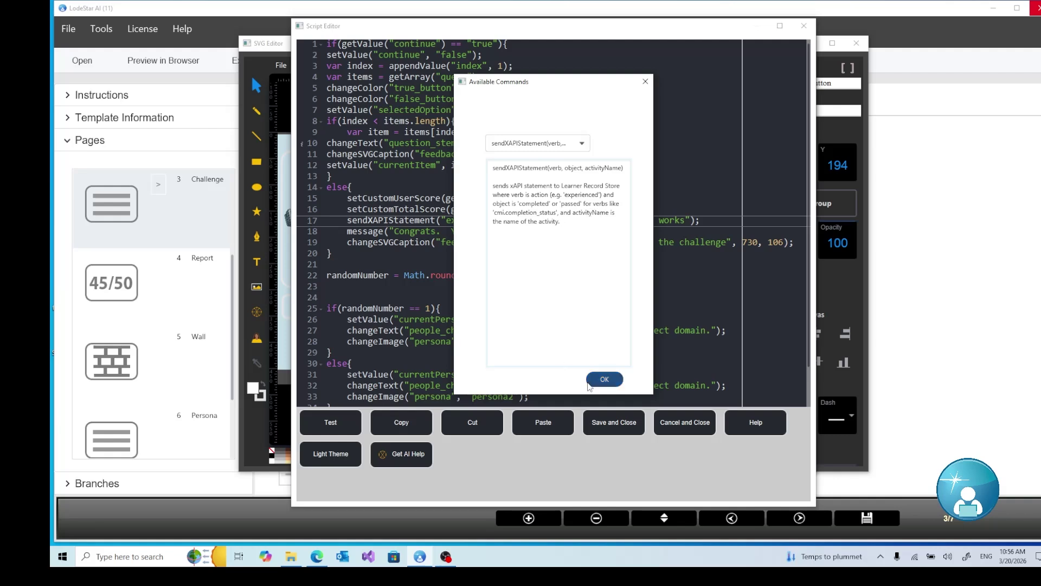
pyautogui.click(601, 378)
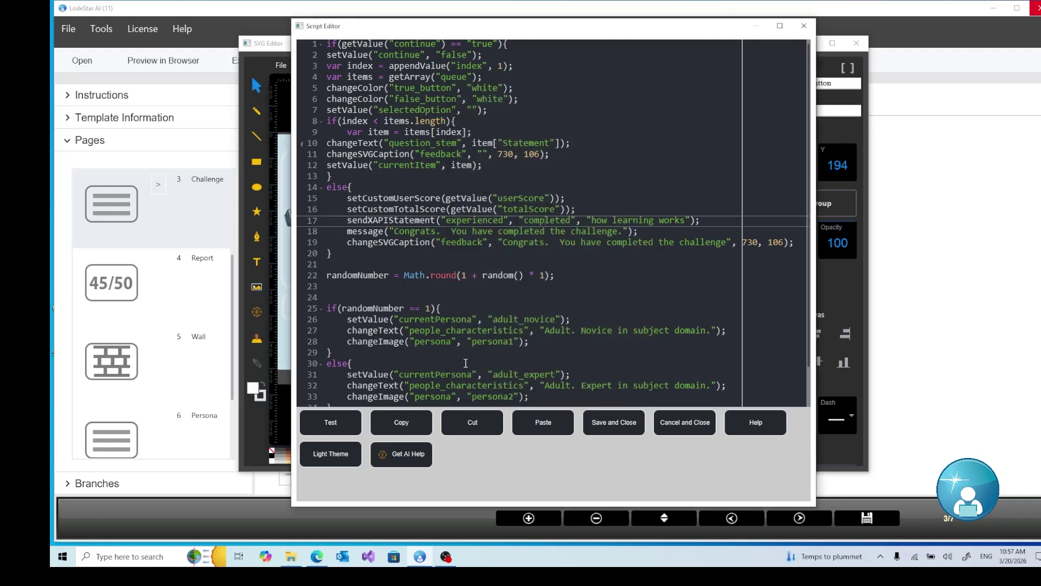
# Close the script and branch options without changes, and exit the SVG Editor without saving
pyautogui.scroll(-1, 485, 265)
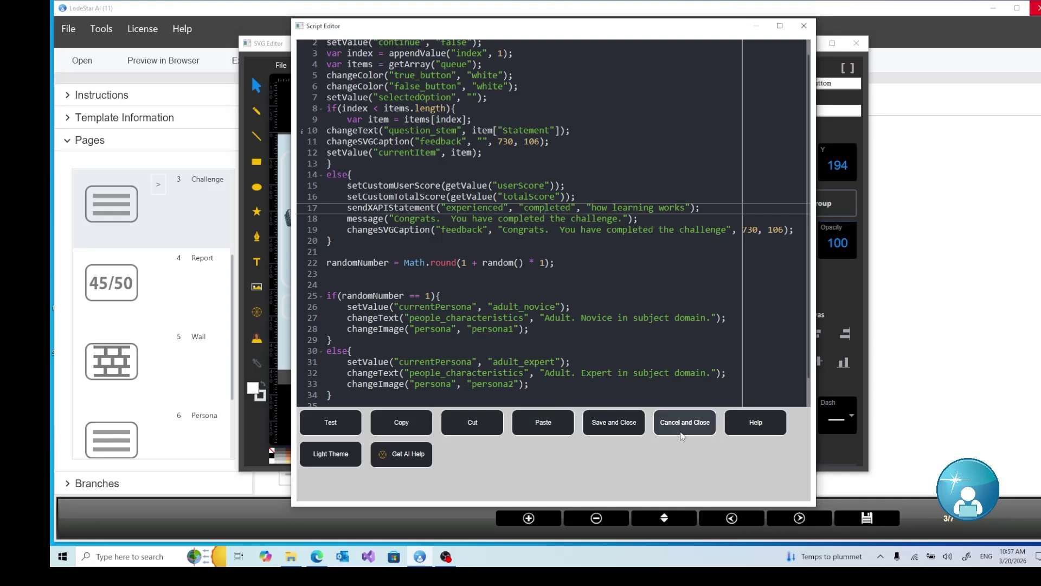
pyautogui.click(685, 427)
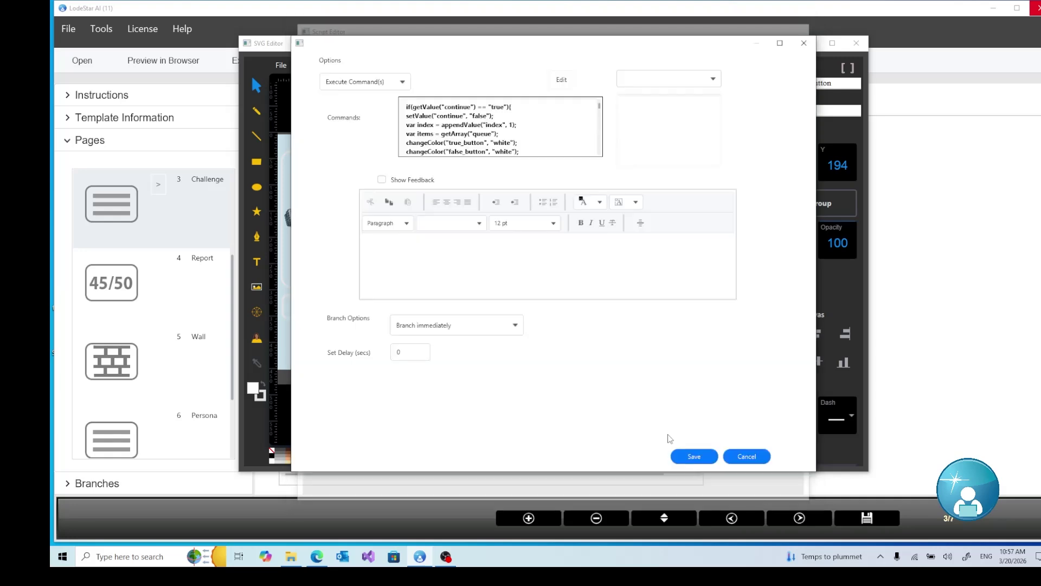
pyautogui.click(745, 457)
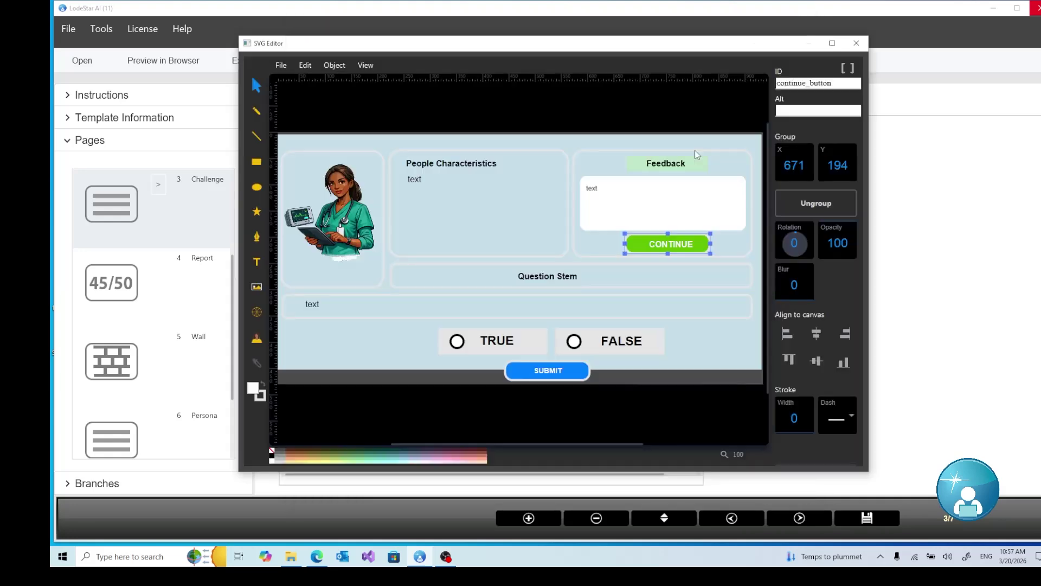
pyautogui.click(861, 51)
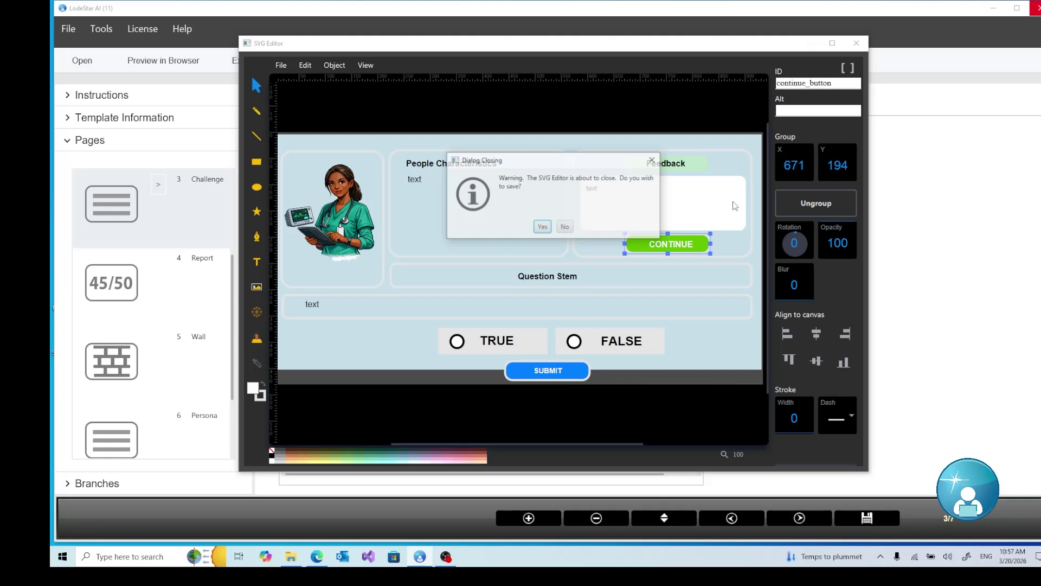
pyautogui.click(571, 231)
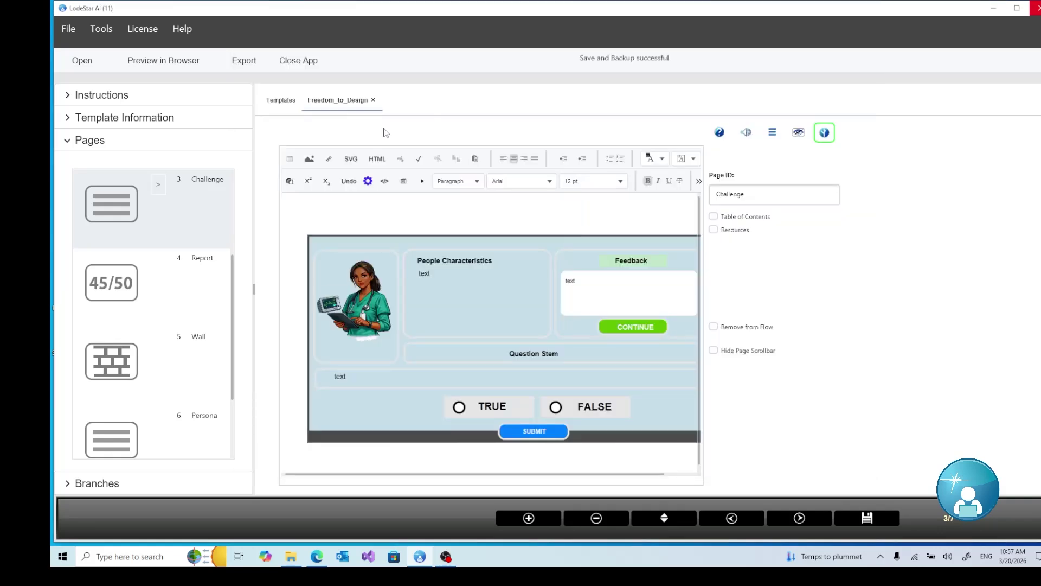
# Review the available export types, including TinCan 1.0 (xAPI), CMI5 and SCORM 1.2 XAPI, and cancel the export
pyautogui.click(243, 65)
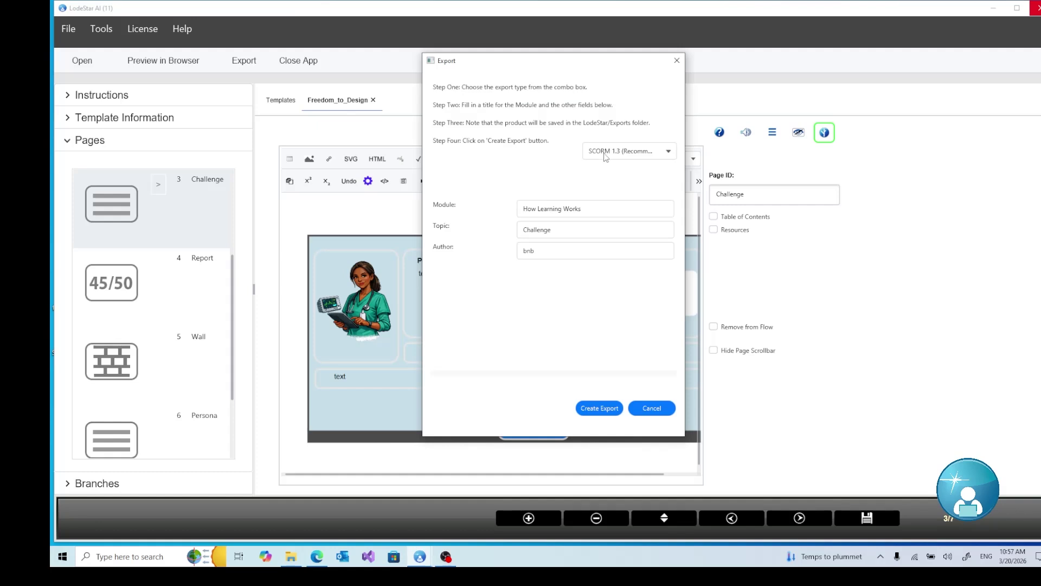
pyautogui.click(606, 155)
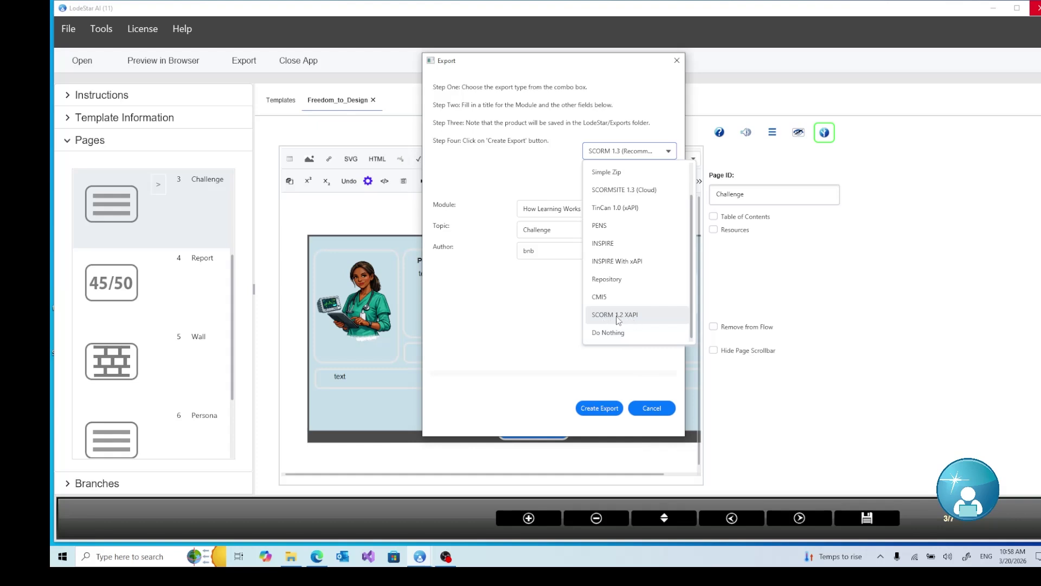
pyautogui.click(653, 407)
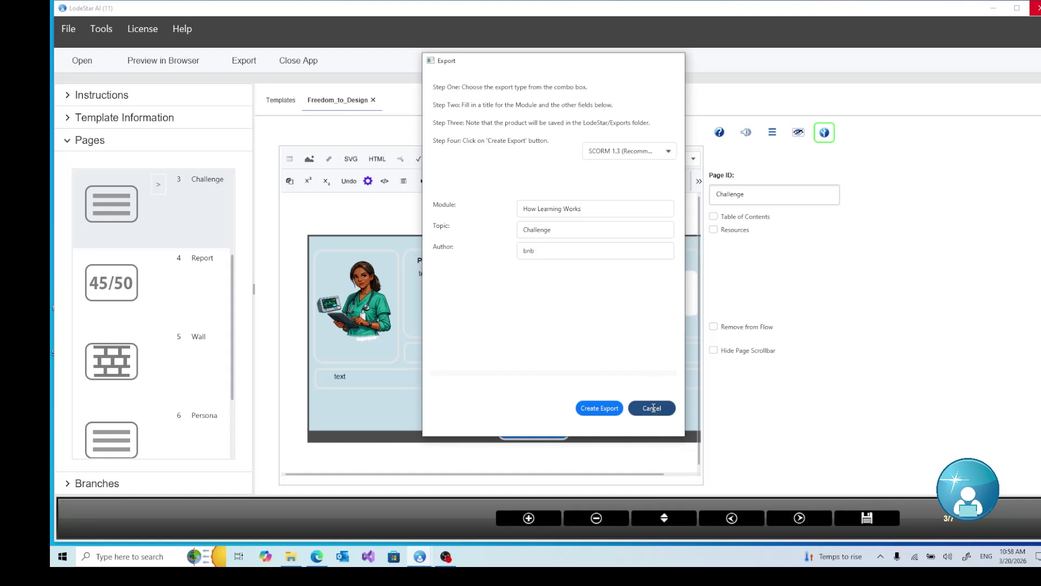
pyautogui.click(652, 408)
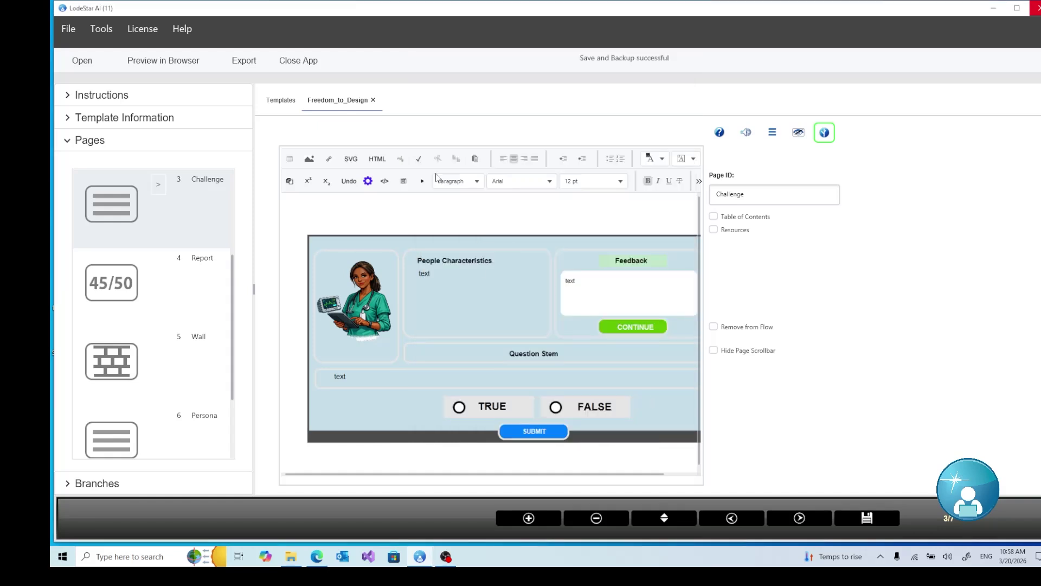
# Open the LRS Option settings, inspect the end point, key and secret fields, and close them without entering anything
pyautogui.click(102, 33)
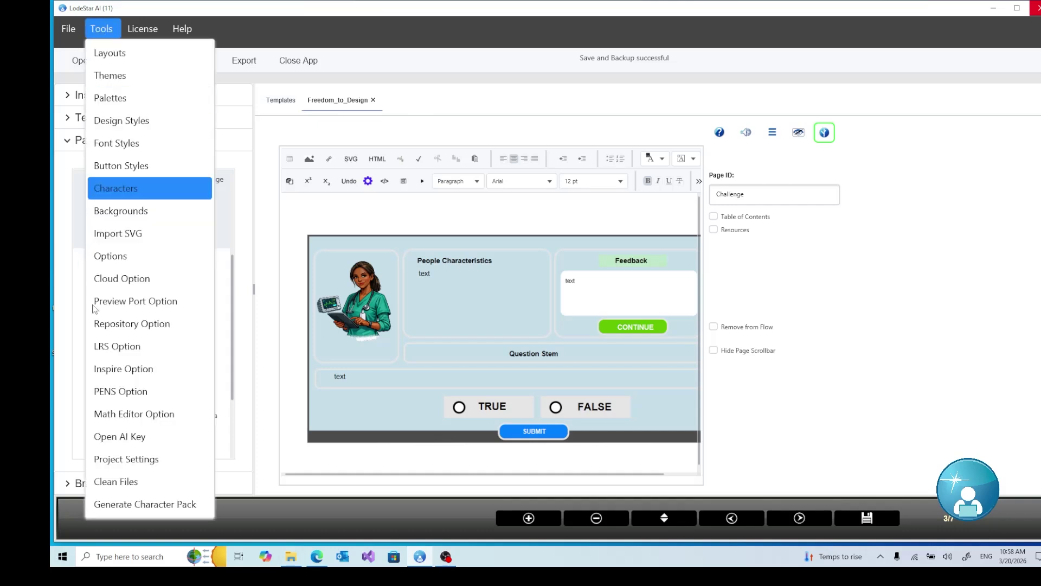
pyautogui.click(118, 347)
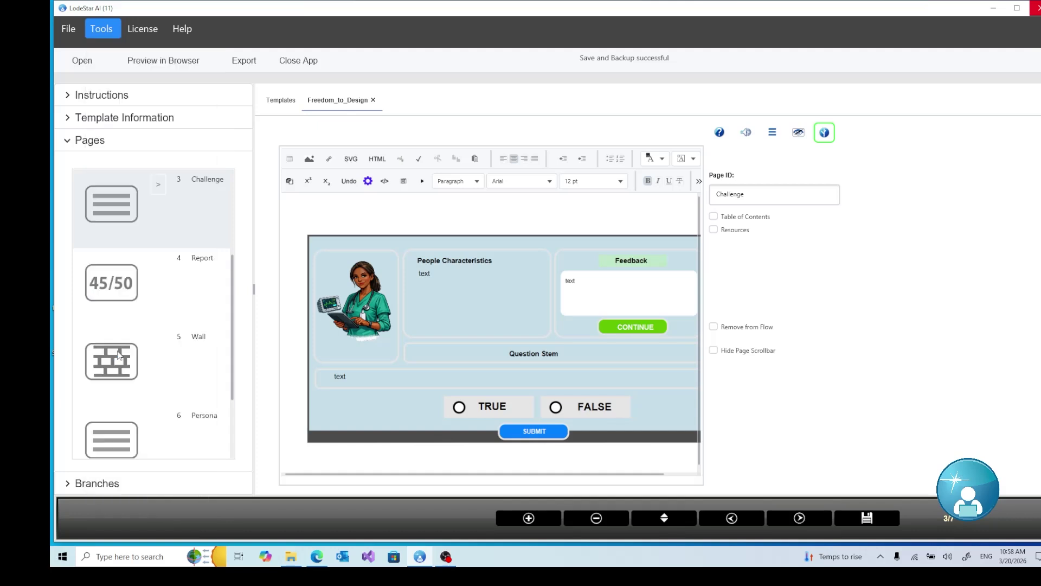
pyautogui.click(457, 171)
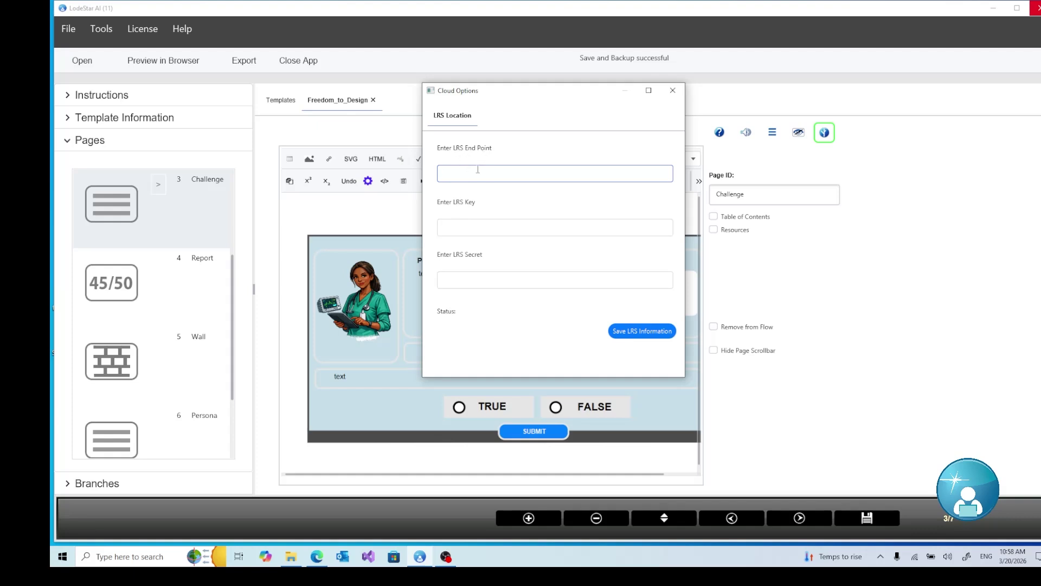
pyautogui.click(461, 230)
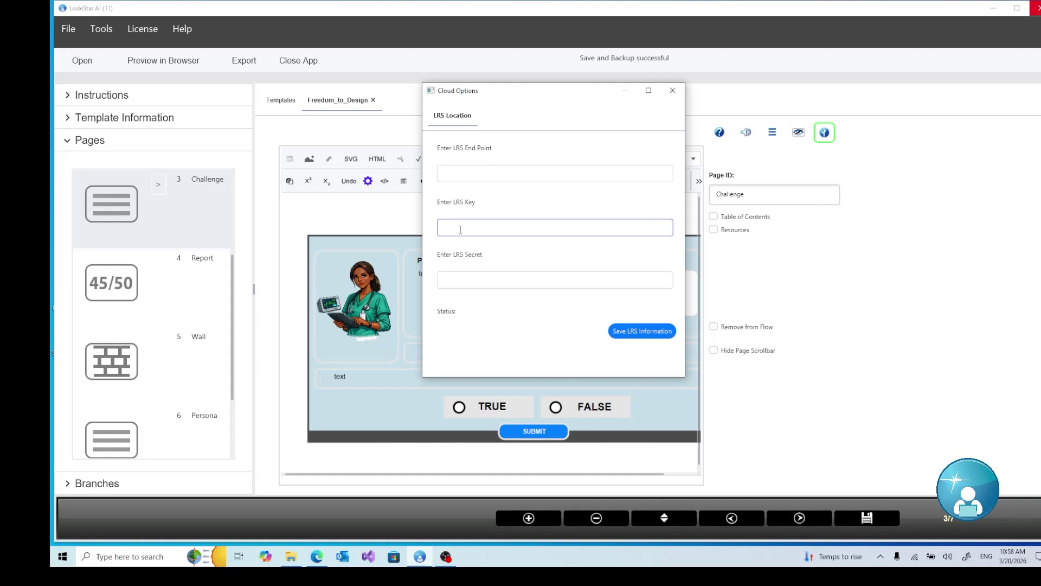
pyautogui.click(460, 280)
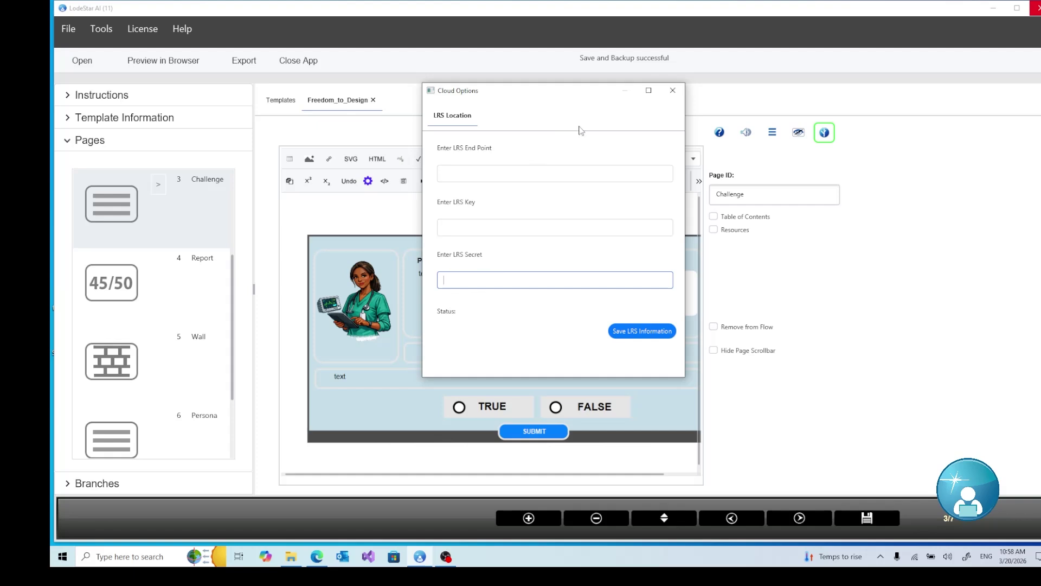
pyautogui.click(673, 91)
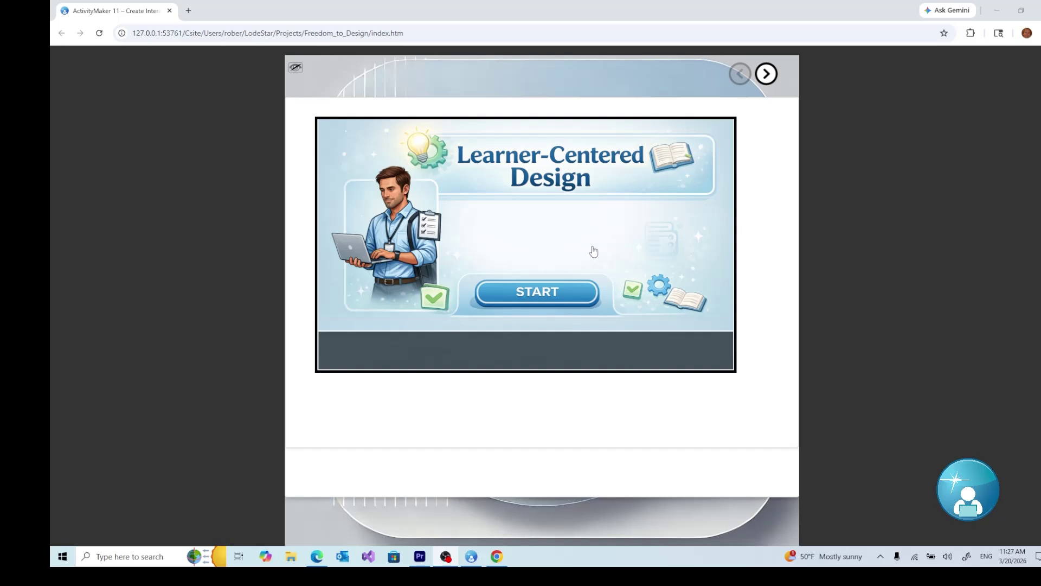
# Advance the activity's browser preview from the Learner-Centered Design start page to the Challenge page
pyautogui.click(770, 78)
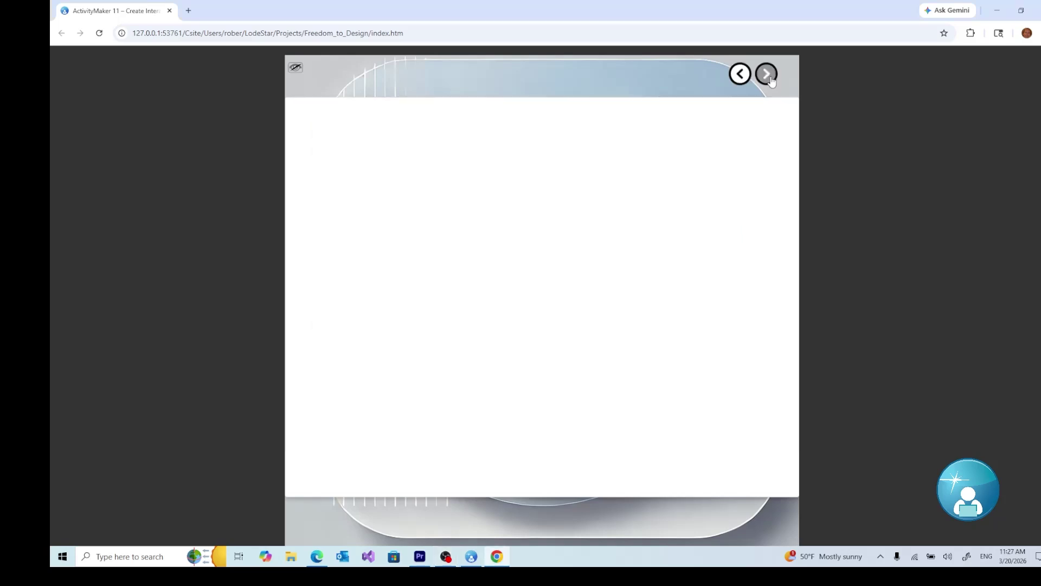
pyautogui.click(771, 79)
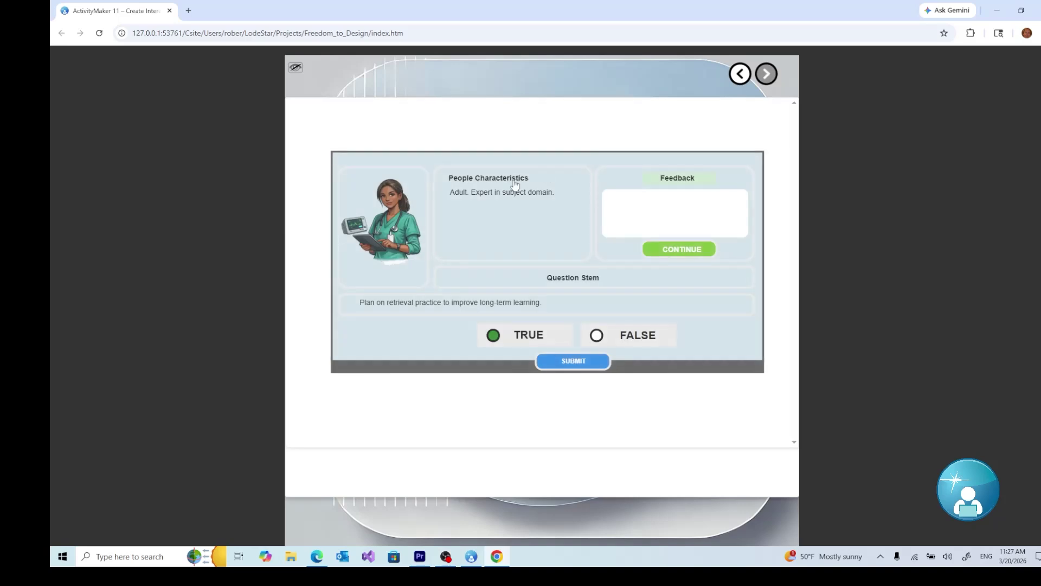